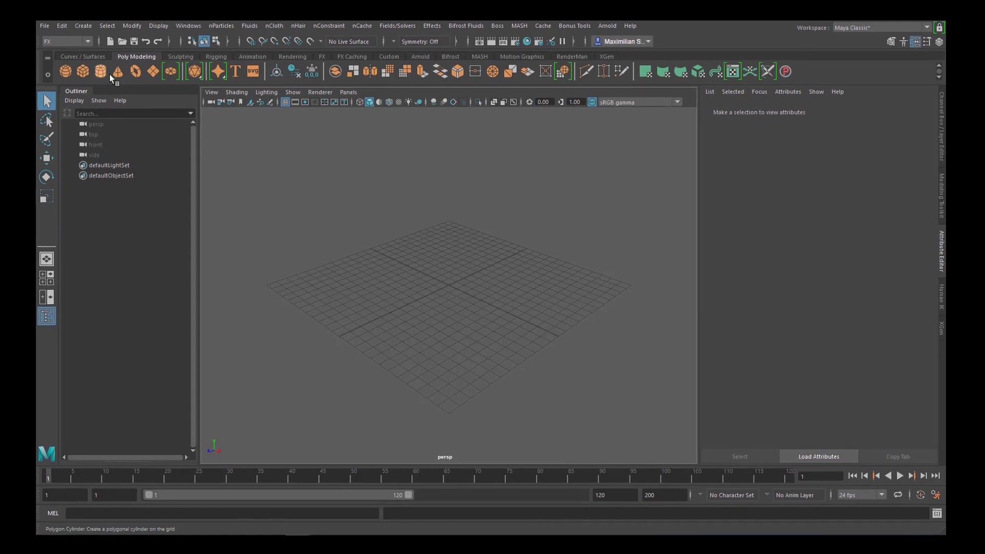
# Create a polygon cube, expand its shape's Object Display attributes, and toggle Visibility off and back on.
pyautogui.click(85, 71)
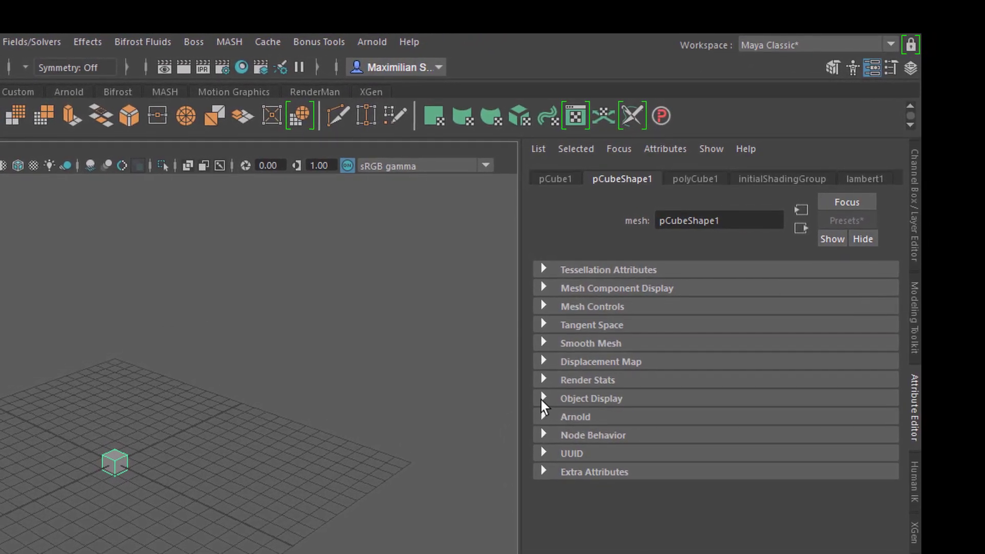
pyautogui.click(543, 399)
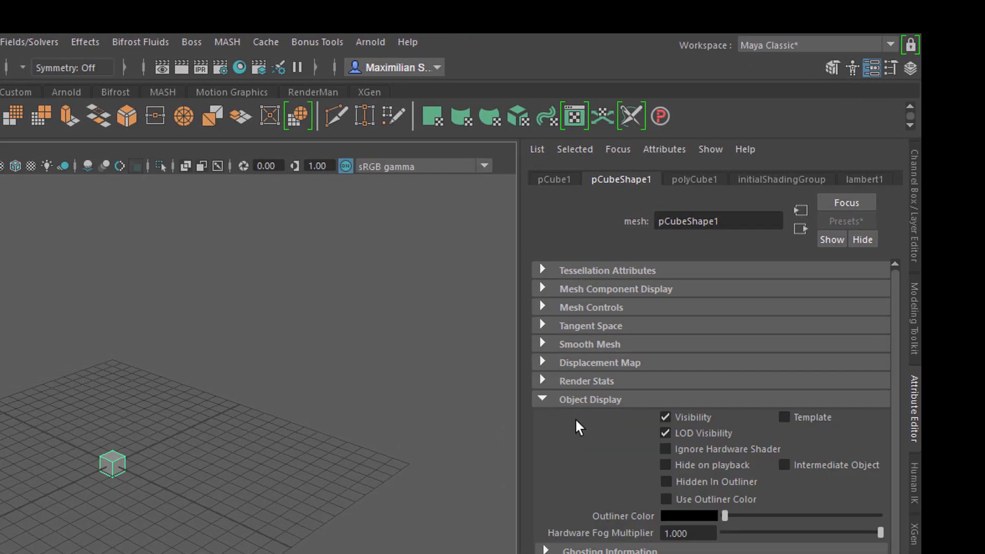
pyautogui.click(665, 416)
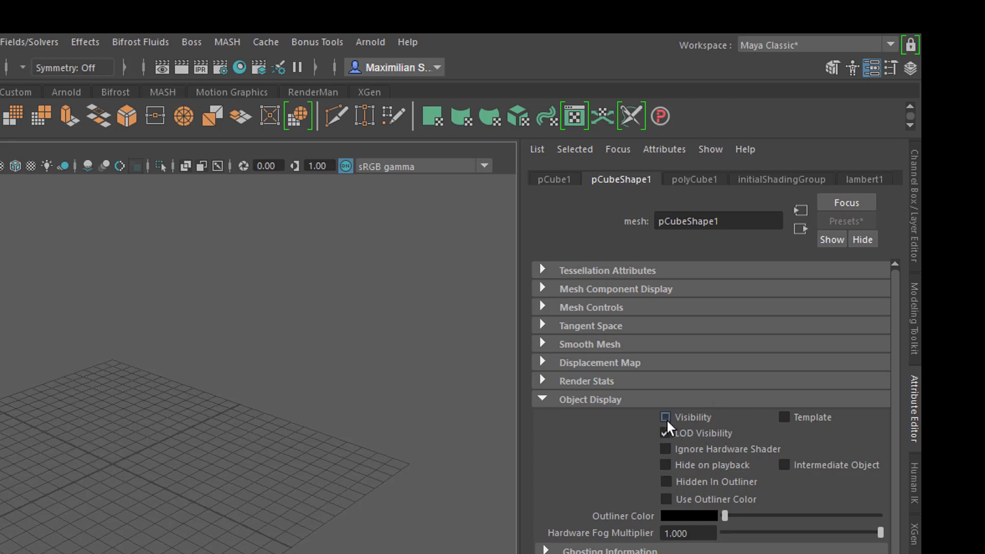
pyautogui.click(665, 416)
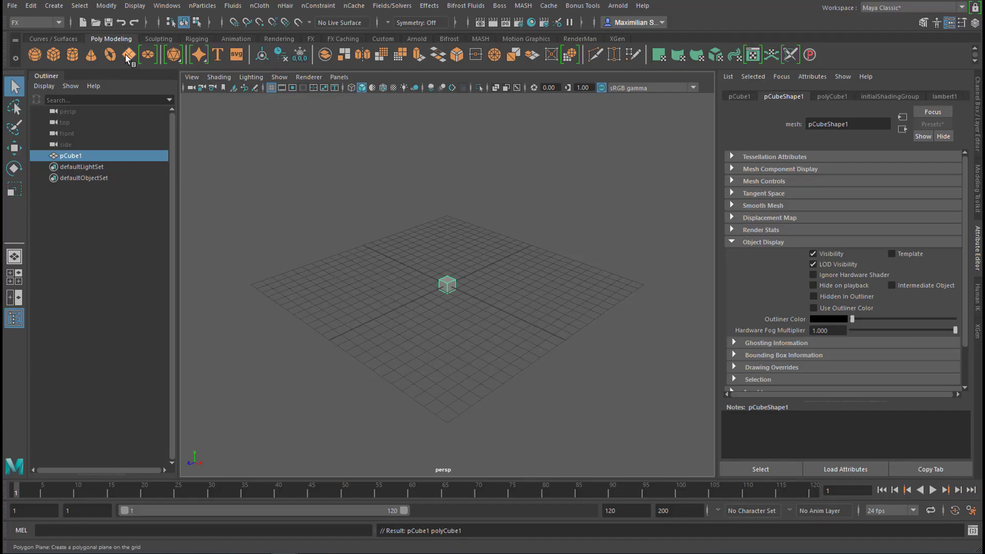
# Create a polygon plane and scale it uniformly to about 27.7 as a ground surface.
pyautogui.click(128, 54)
pyautogui.press('r')
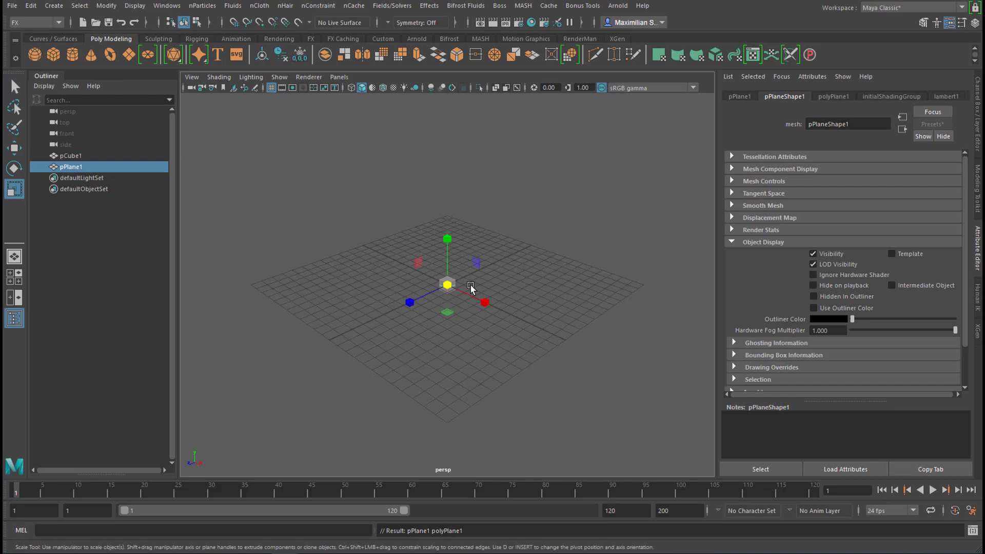
pyautogui.moveTo(451, 285)
pyautogui.mouseDown()
pyautogui.moveTo(594, 260)
pyautogui.moveTo(504, 287)
pyautogui.moveTo(452, 283)
pyautogui.mouseUp()
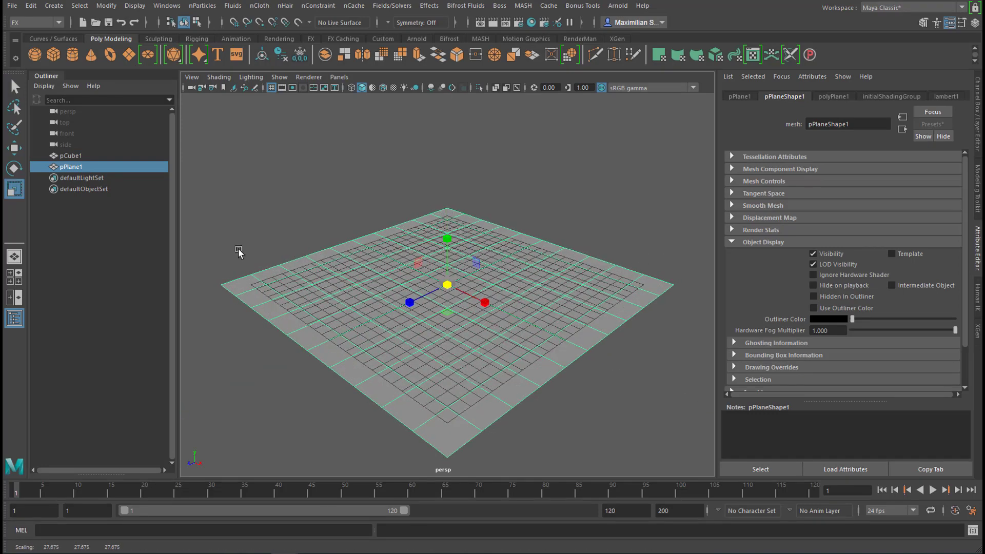
# Add an Arnold area light, enlarge it, place it beside the cube slightly above the ground, and disable Normalize.
pyautogui.click(77, 155)
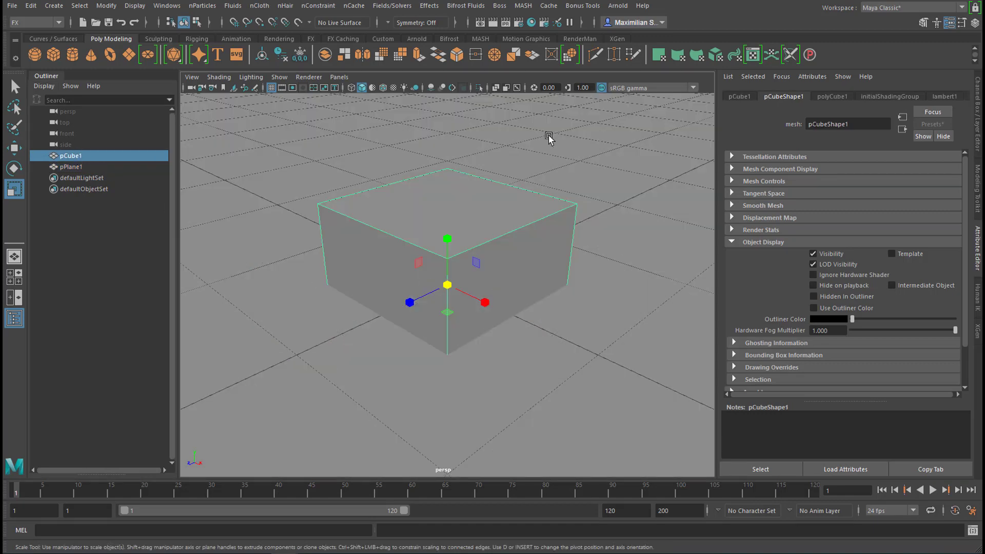
pyautogui.click(617, 7)
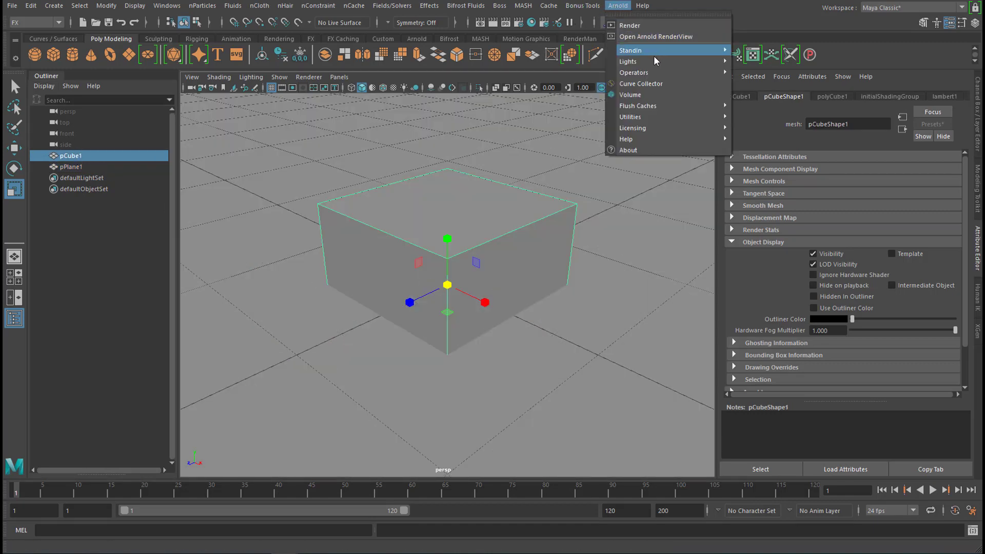
pyautogui.moveTo(652, 61)
pyautogui.click(752, 67)
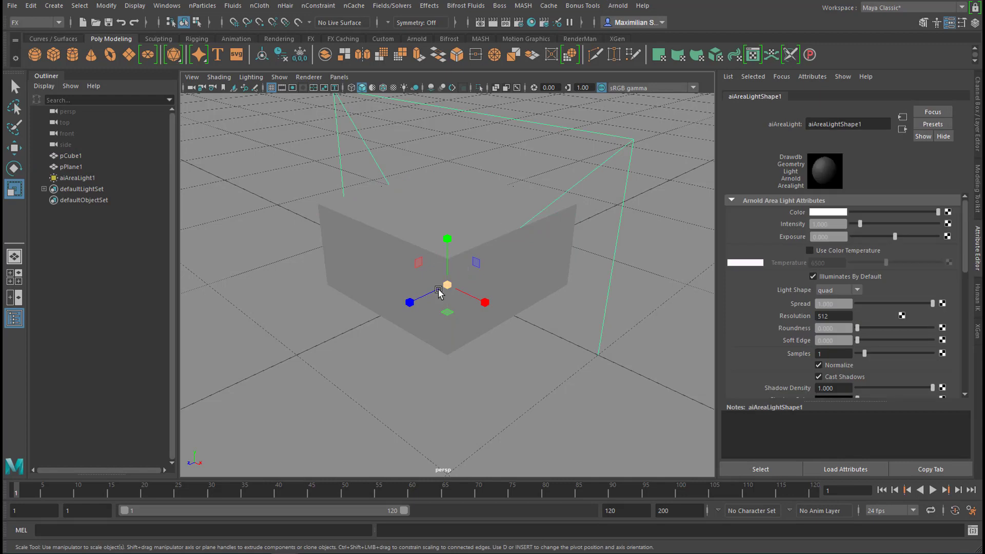
pyautogui.moveTo(447, 285); pyautogui.dragTo(470, 290)
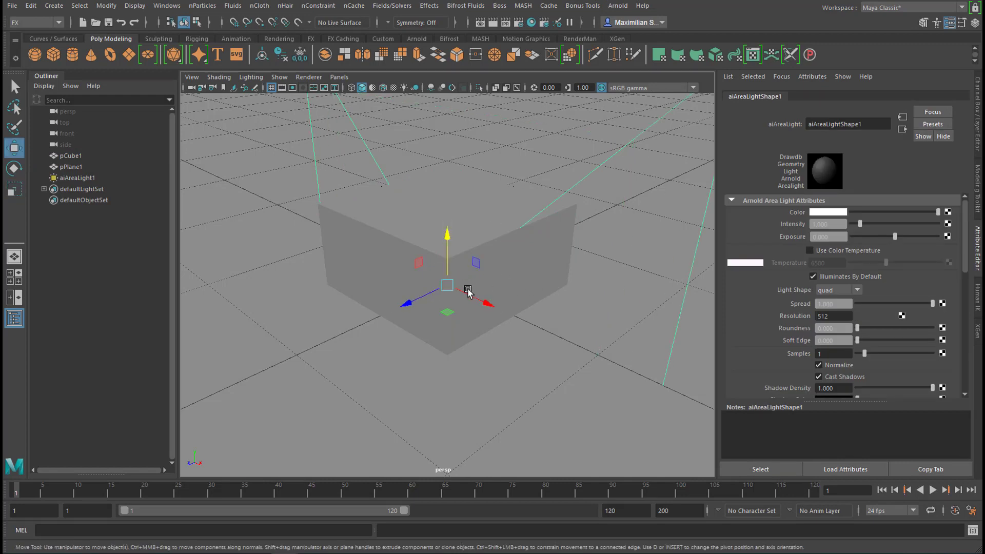
pyautogui.press('w')
pyautogui.moveTo(410, 302); pyautogui.dragTo(71, 505)
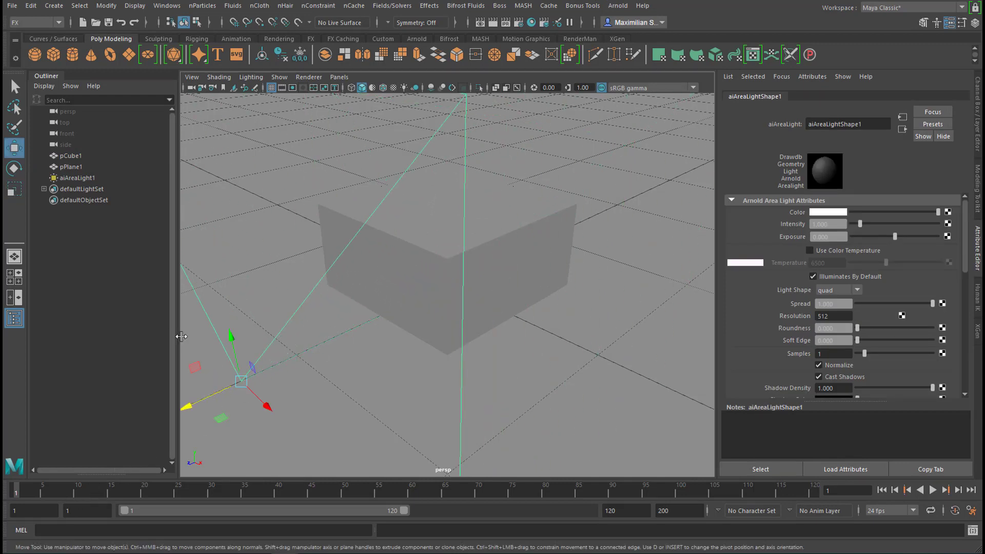
pyautogui.moveTo(226, 336); pyautogui.dragTo(205, 241)
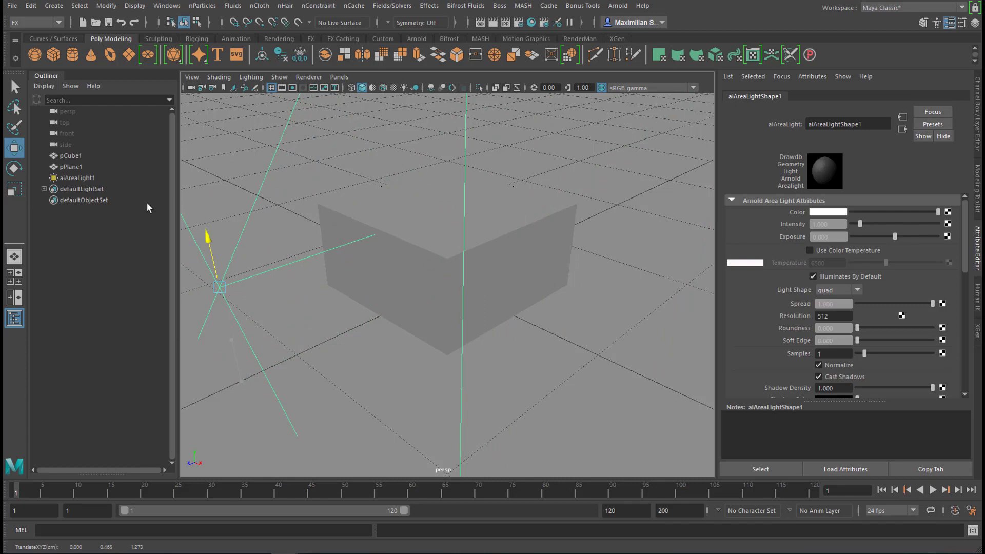
pyautogui.click(819, 366)
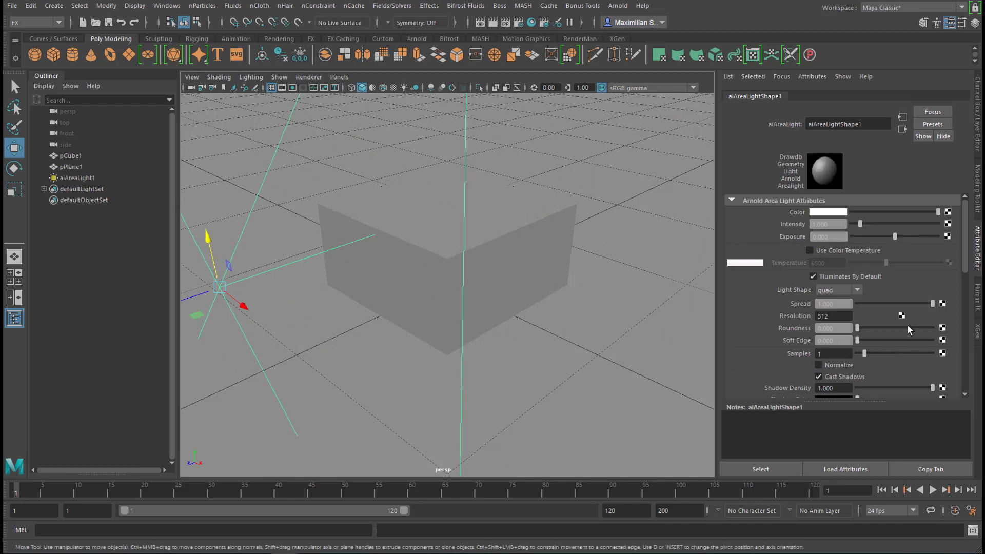
# Render the scene in Arnold RenderView and toggle the cube's Visibility off and back on to compare the render.
pyautogui.click(615, 8)
pyautogui.click(628, 30)
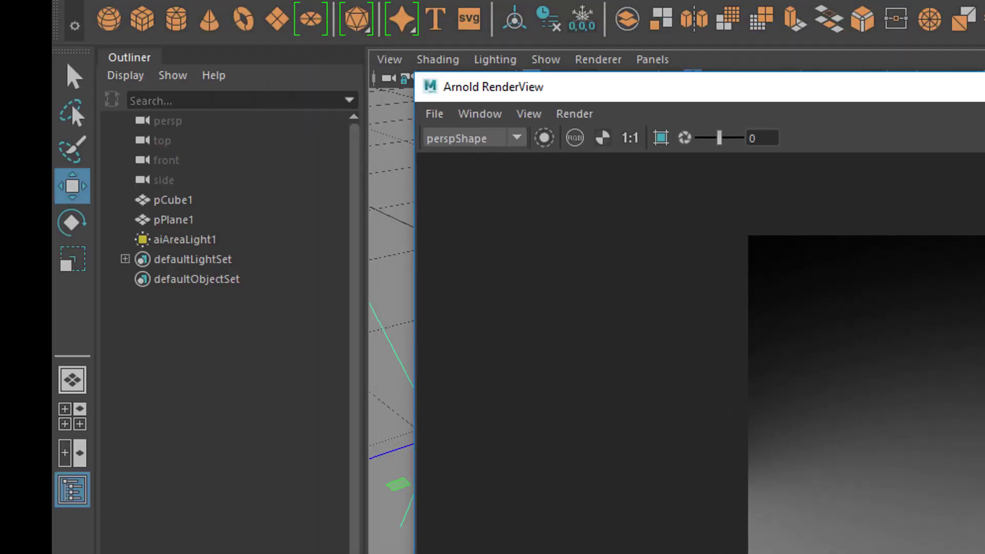
pyautogui.click(187, 201)
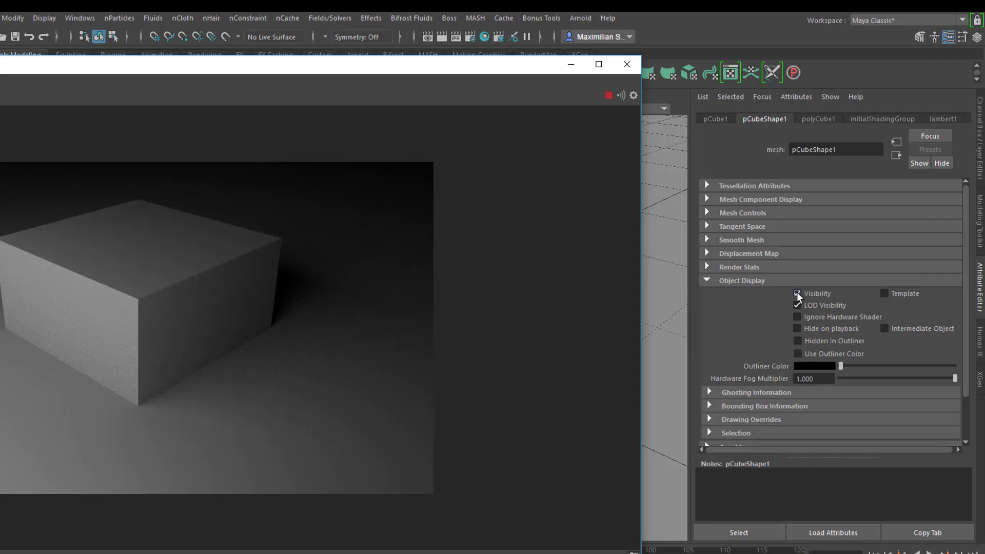
pyautogui.click(517, 318)
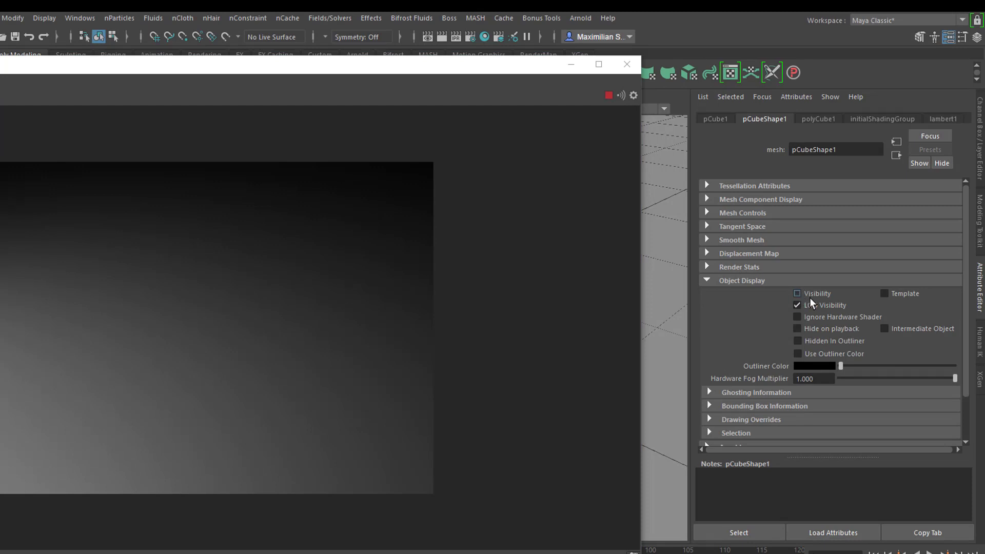
pyautogui.click(797, 294)
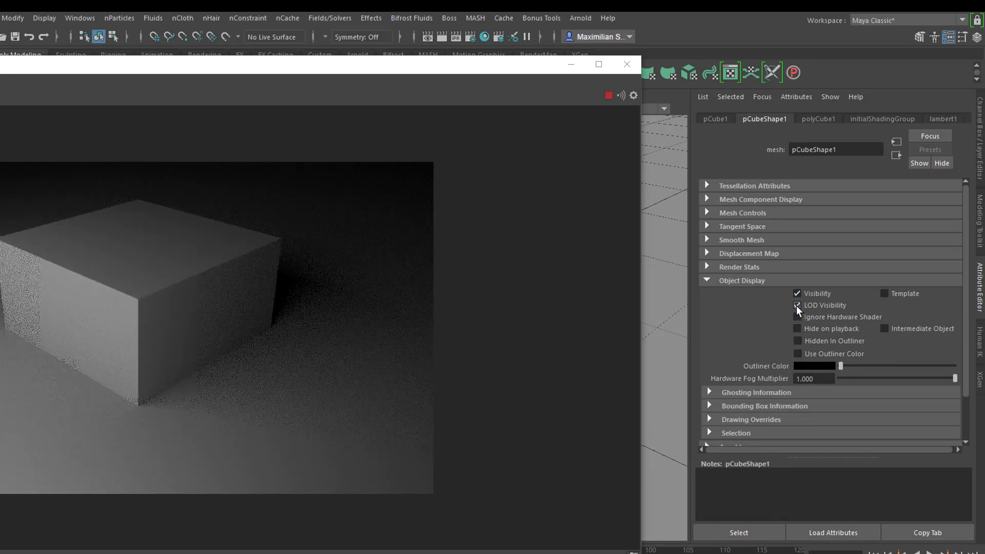
# Turn off the cube's LOD Visibility and check its effect in the viewport and the Arnold render.
pyautogui.click(796, 305)
pyautogui.moveTo(481, 66); pyautogui.dragTo(24, 318)
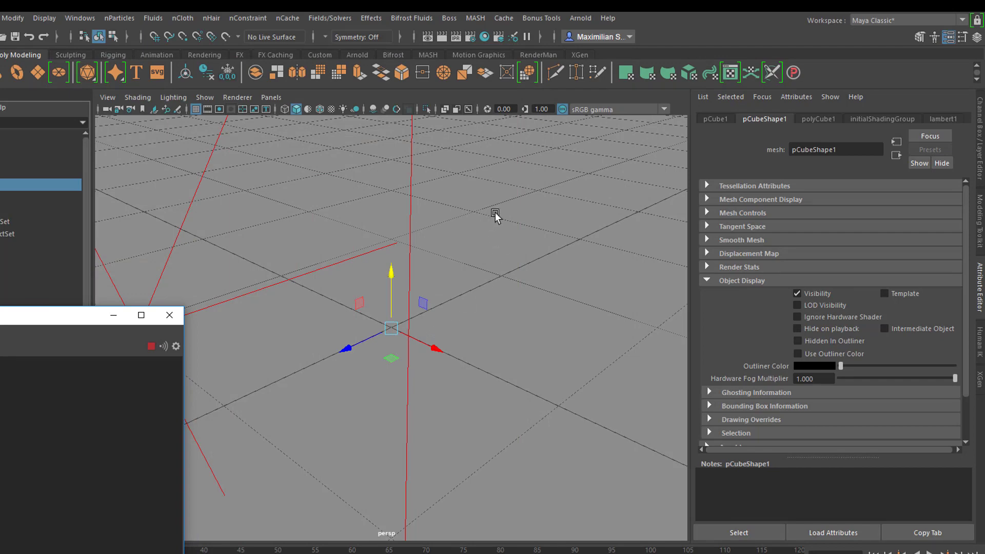
pyautogui.click(559, 238)
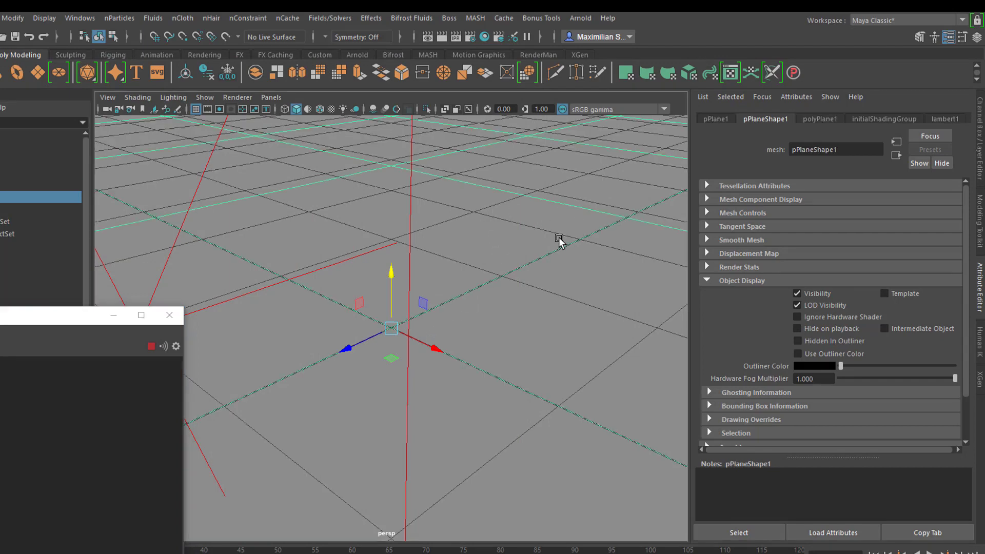
pyautogui.click(410, 214)
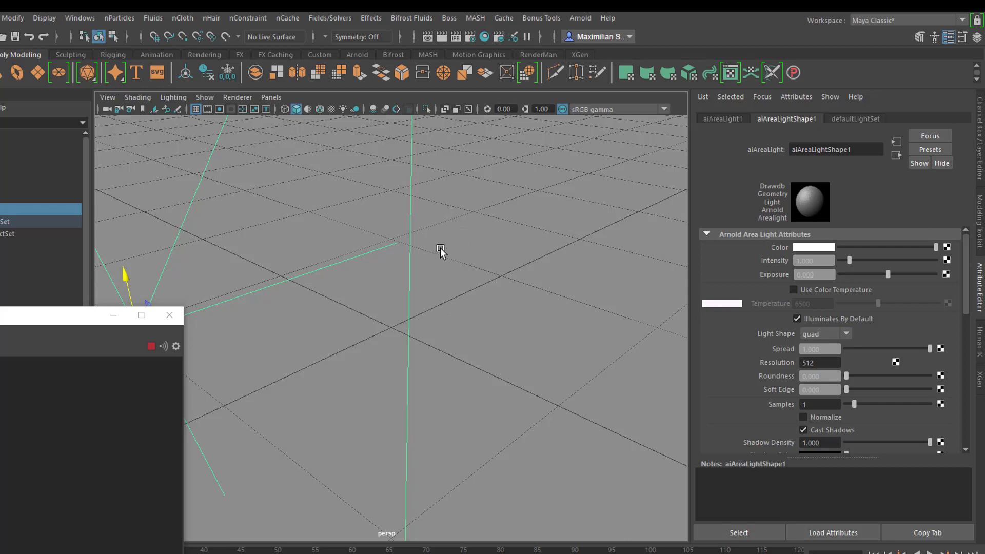
pyautogui.moveTo(12, 320); pyautogui.dragTo(597, 144)
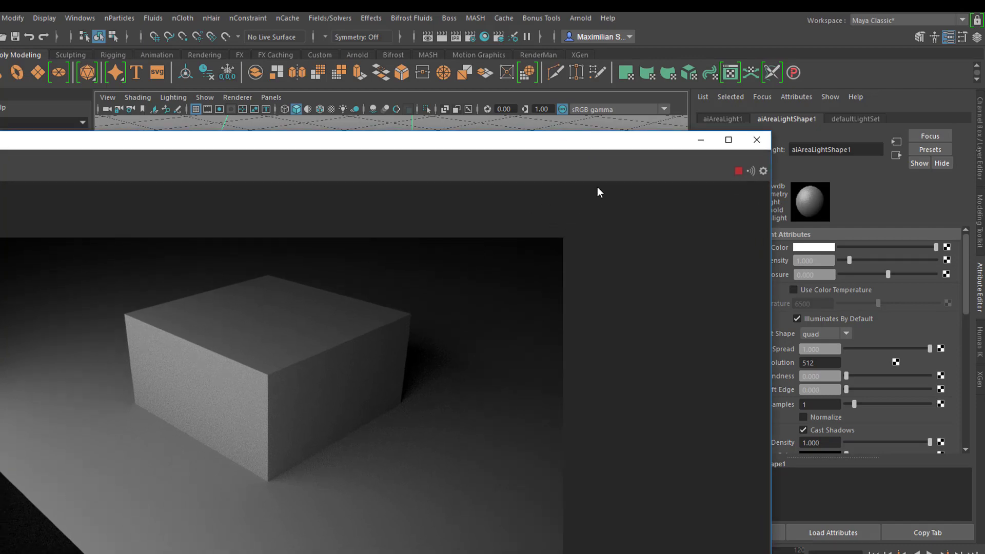
pyautogui.moveTo(506, 148); pyautogui.dragTo(570, 118)
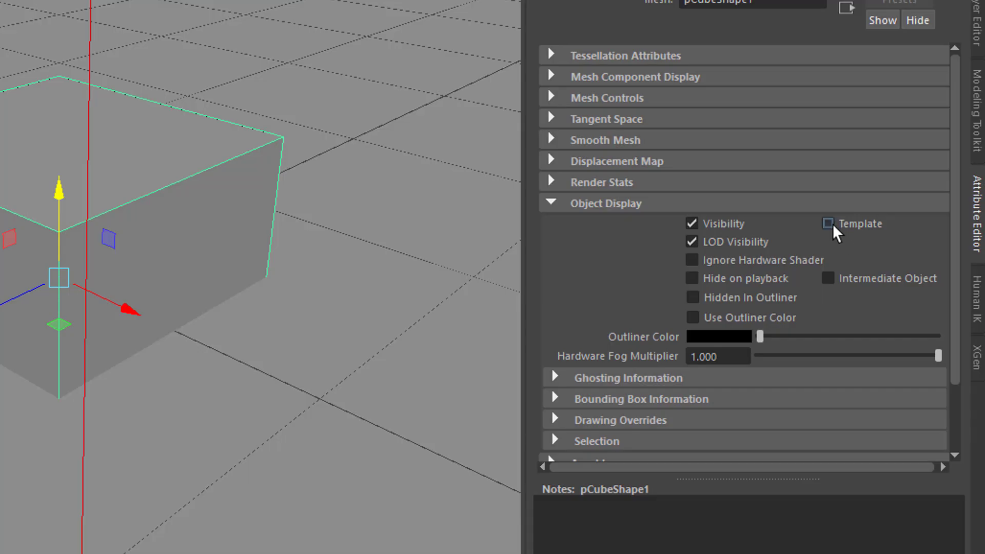
# Turn on Template for the cube, check it in Arnold RenderView, and close the render window.
pyautogui.click(827, 224)
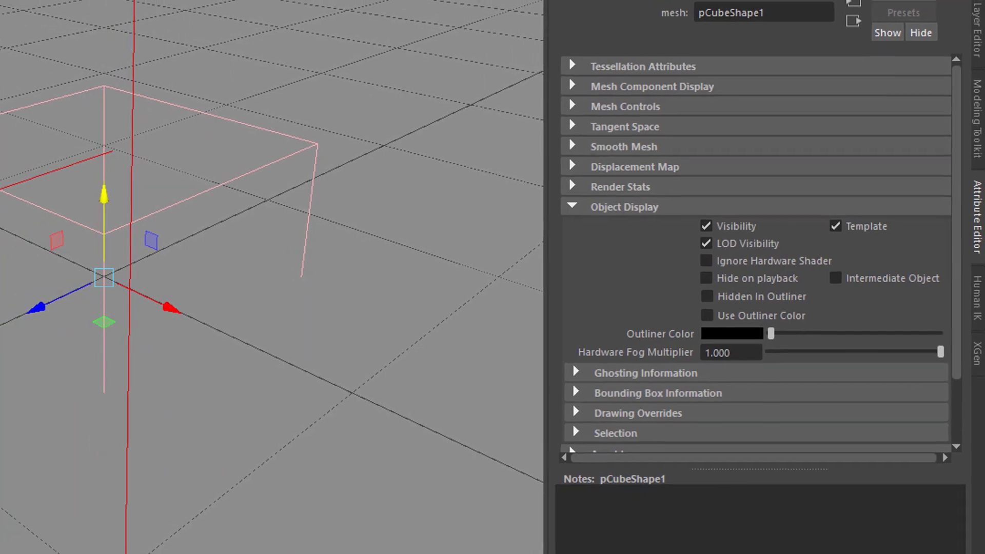
pyautogui.click(436, 1)
pyautogui.click(461, 1)
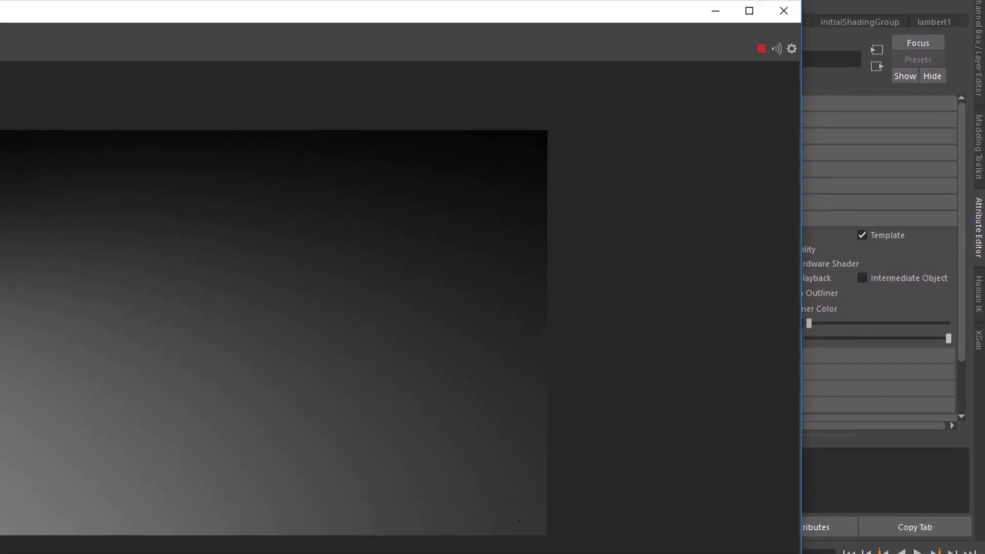
pyautogui.click(783, 10)
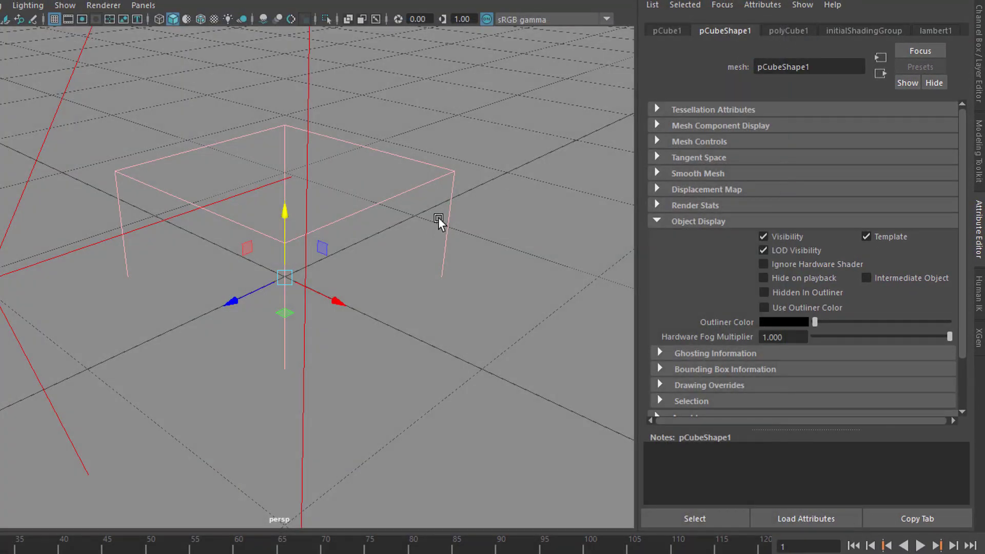
# Try selecting the templated cube in the viewport, turn on Template for the ground plane, and turn it off for the cube.
pyautogui.click(422, 192)
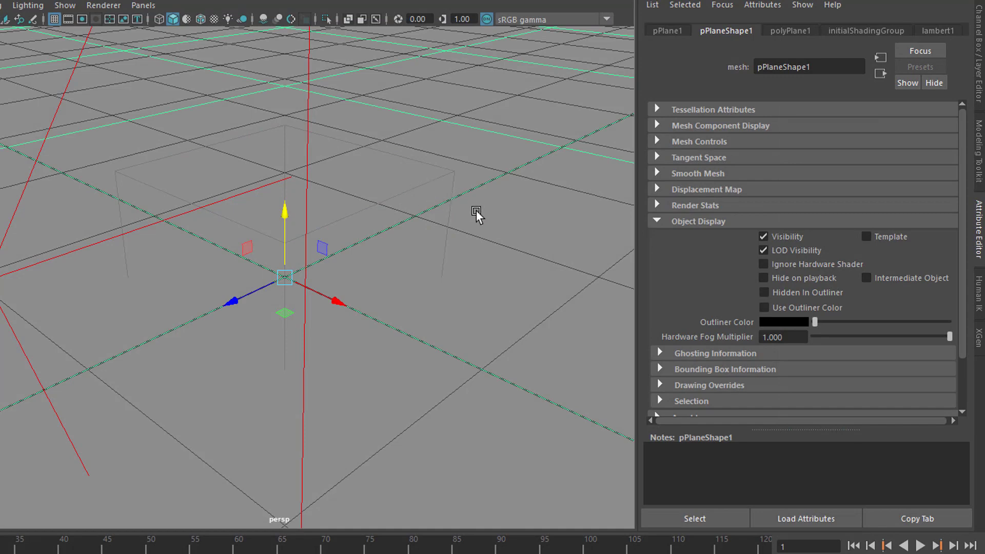
pyautogui.keyDown('alt'); pyautogui.moveTo(478, 233); pyautogui.dragTo(492, 213); pyautogui.keyUp('alt')
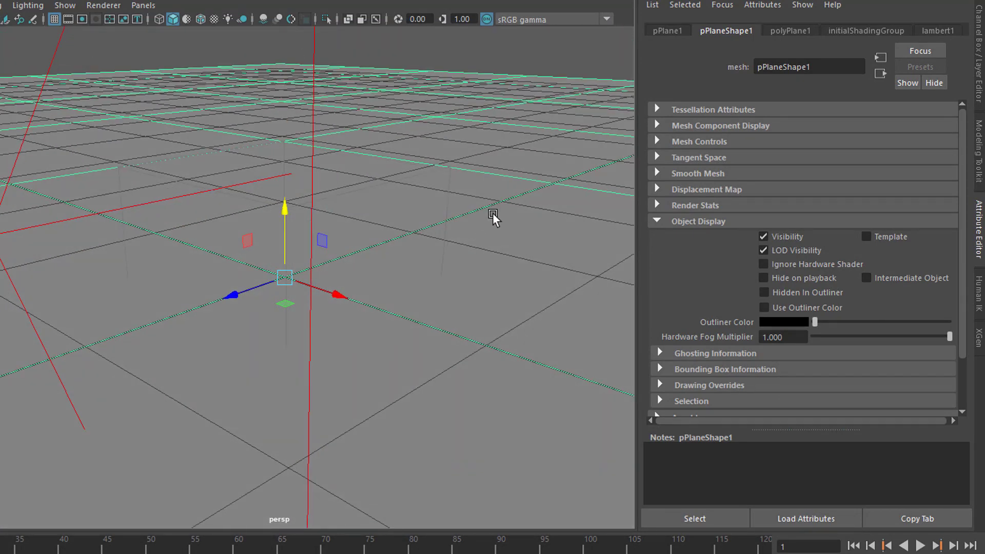
pyautogui.click(865, 236)
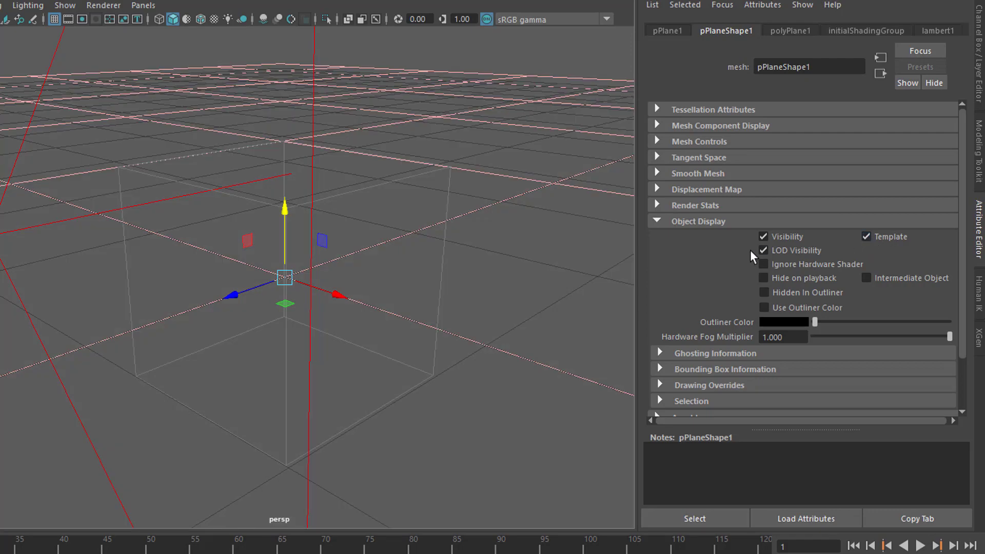
pyautogui.click(423, 331)
pyautogui.keyDown('alt'); pyautogui.moveTo(423, 331); pyautogui.dragTo(477, 329); pyautogui.keyUp('alt')
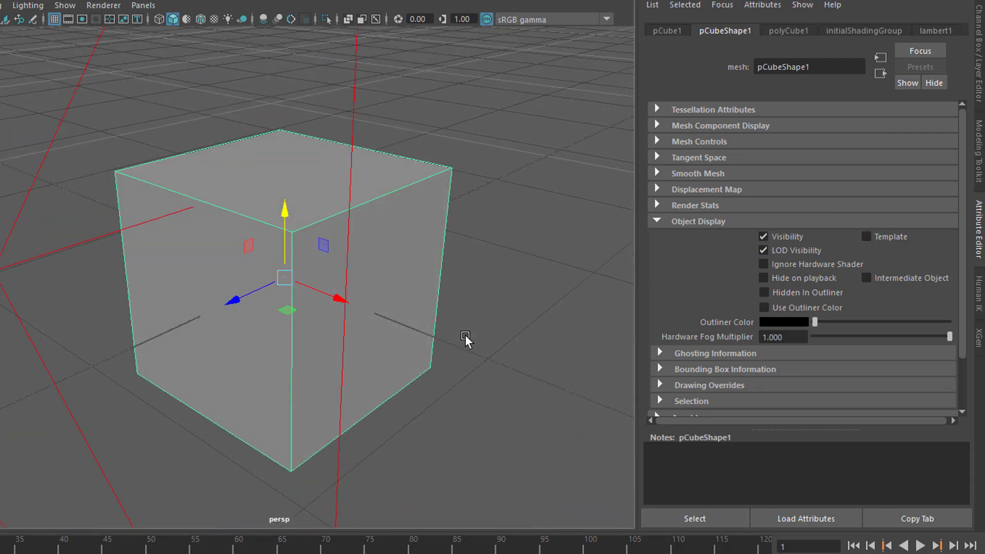
# Toggle the cube's LOD Visibility off and back on, and hide the cube with the Hide command.
pyautogui.click(763, 250)
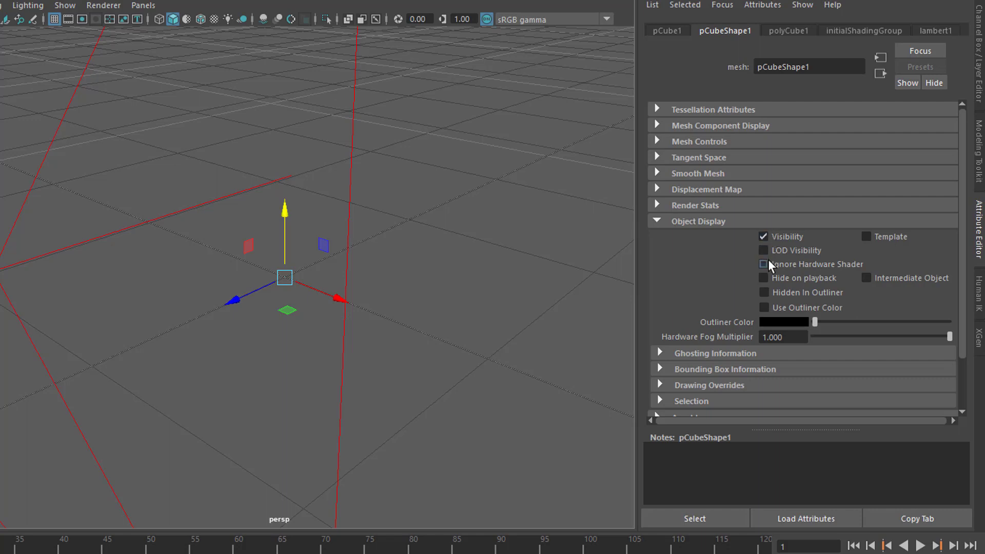
pyautogui.click(763, 251)
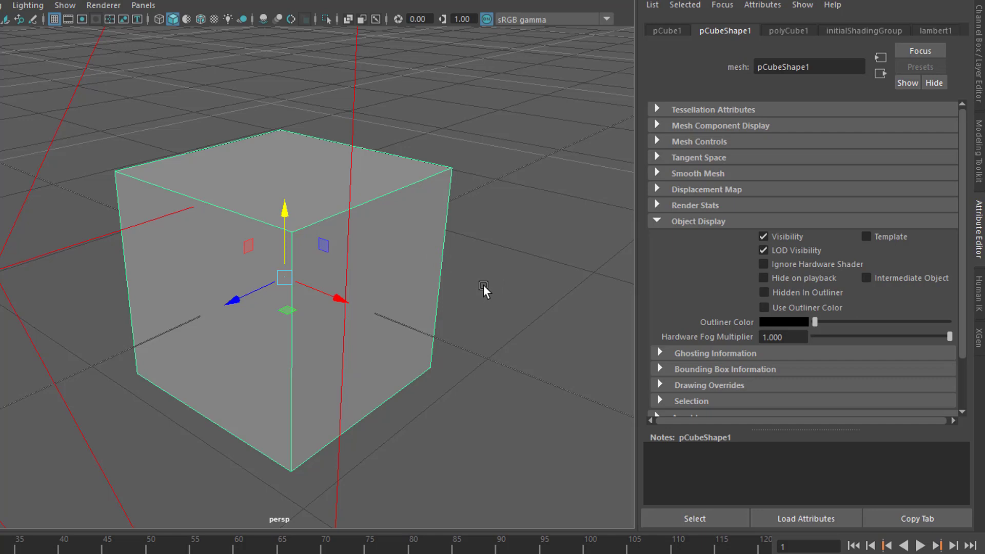
pyautogui.hotkey('ctrl', 'h')
# Render the scene with the cube hidden in Arnold RenderView and close the render window.
pyautogui.click(507, 0)
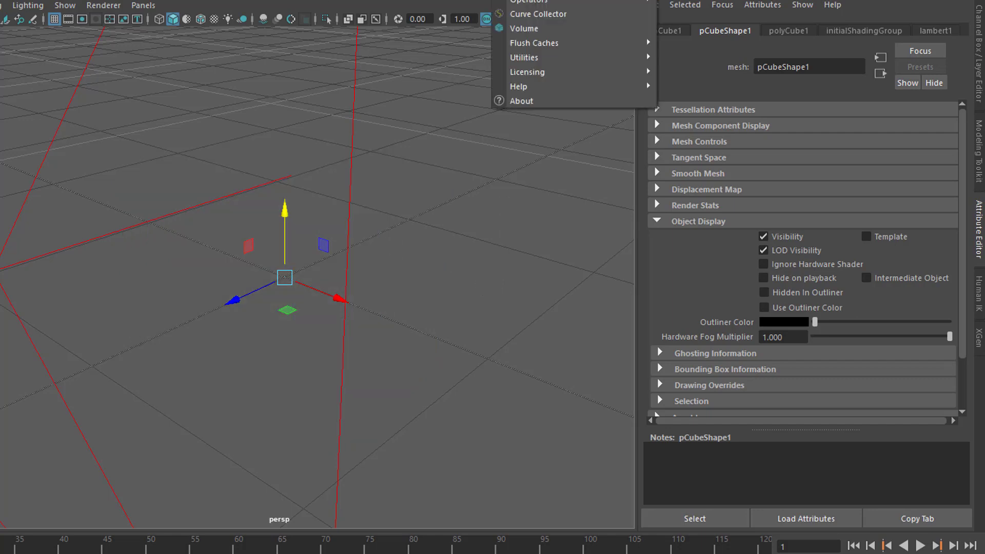
pyautogui.click(533, 0)
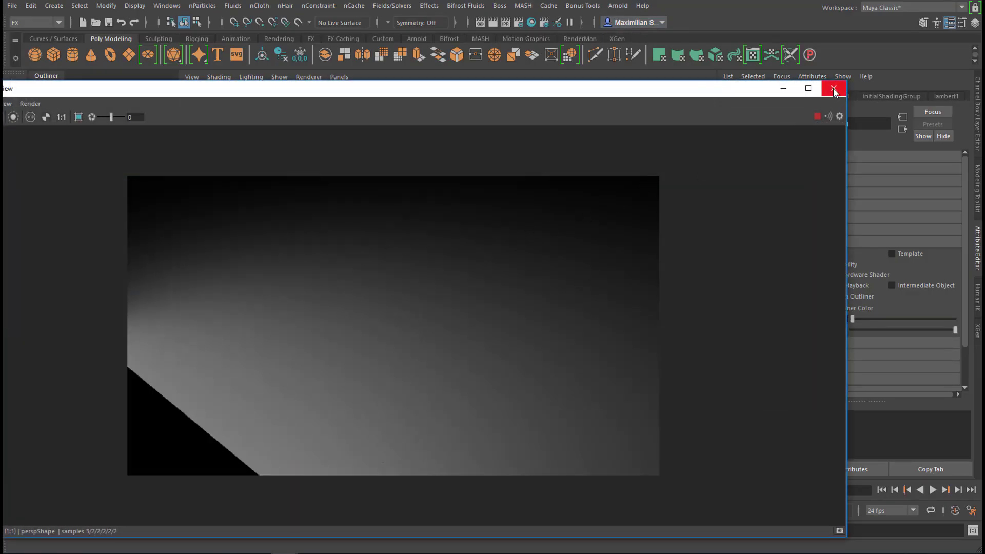
pyautogui.click(833, 87)
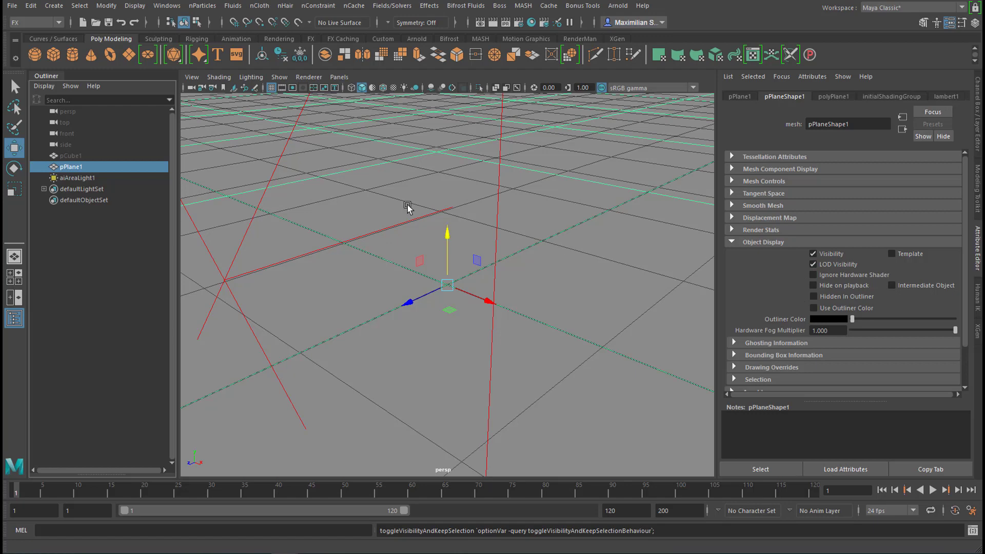
# Start a new empty scene in place of the current one.
pyautogui.click(14, 6)
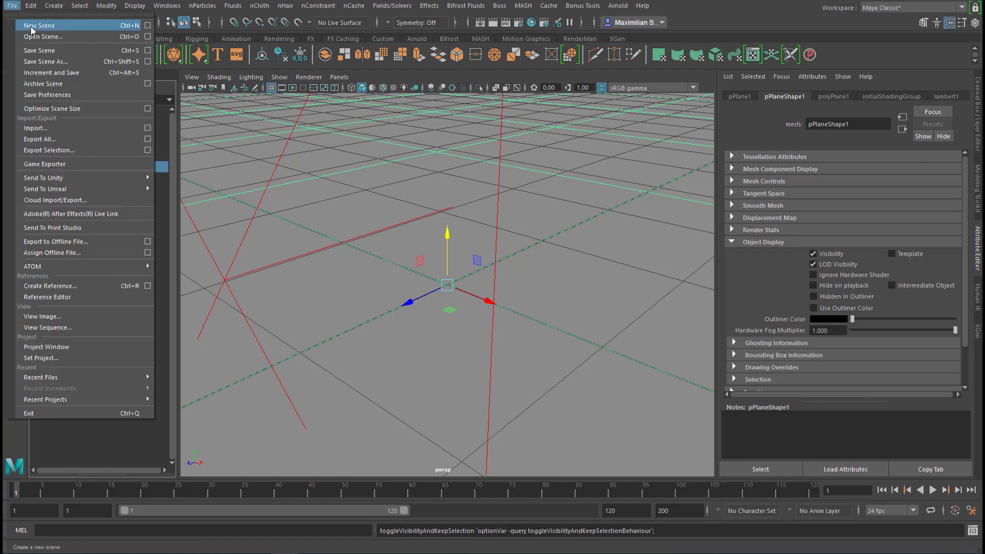
pyautogui.click(31, 25)
pyautogui.click(440, 273)
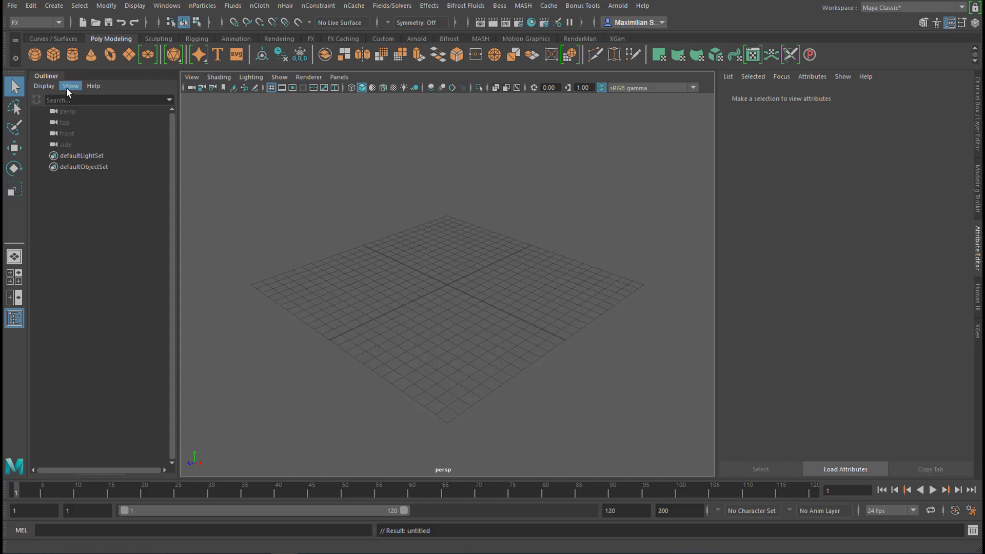
# Create a polygon plane at the origin and scale it up uniformly well beyond the grid as a ground surface.
pyautogui.click(128, 55)
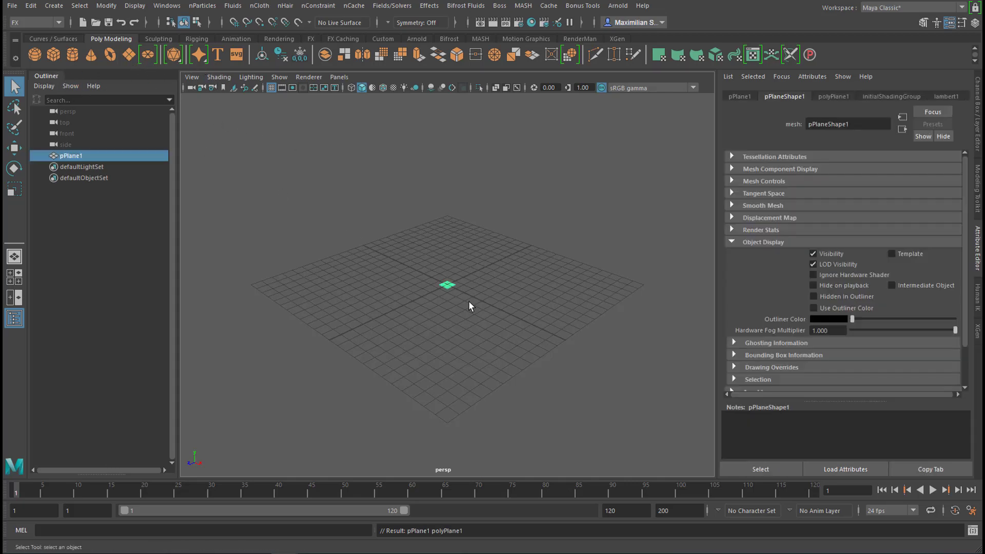
pyautogui.press('r')
pyautogui.moveTo(448, 285); pyautogui.dragTo(827, 359)
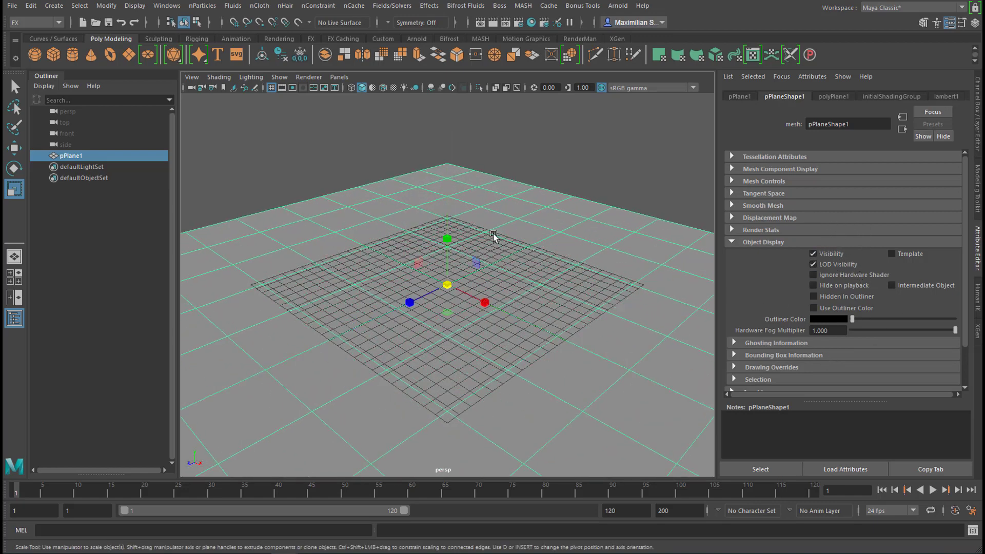
# Assign a new Arnold aiStandardSurface material to the ground plane and set its Specular Weight to 0.
pyautogui.rightClick(468, 193)
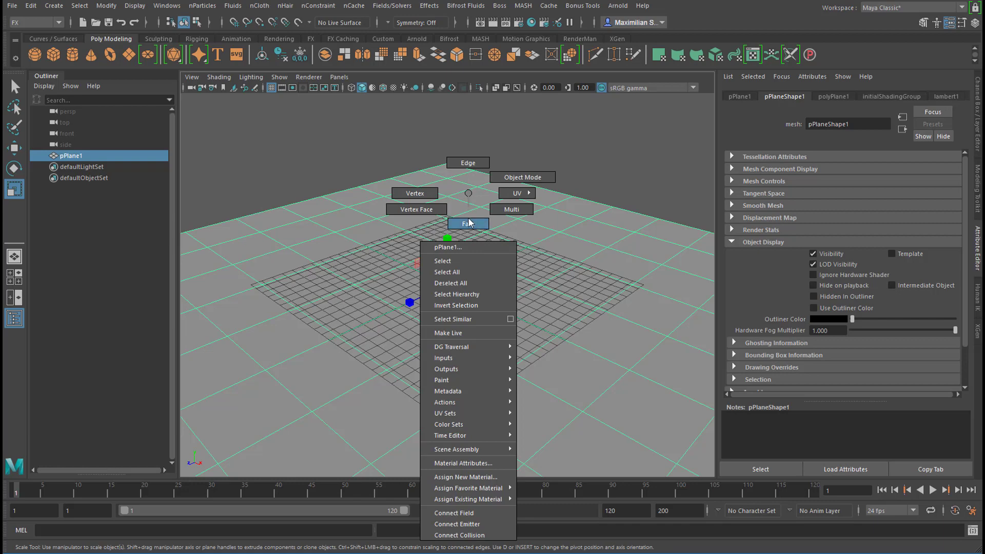
pyautogui.click(485, 476)
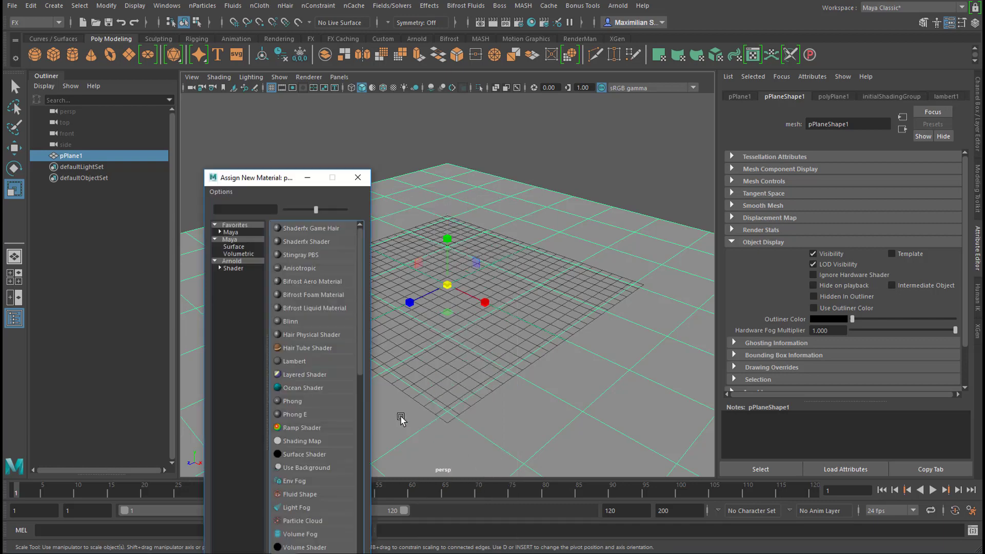
pyautogui.click(232, 261)
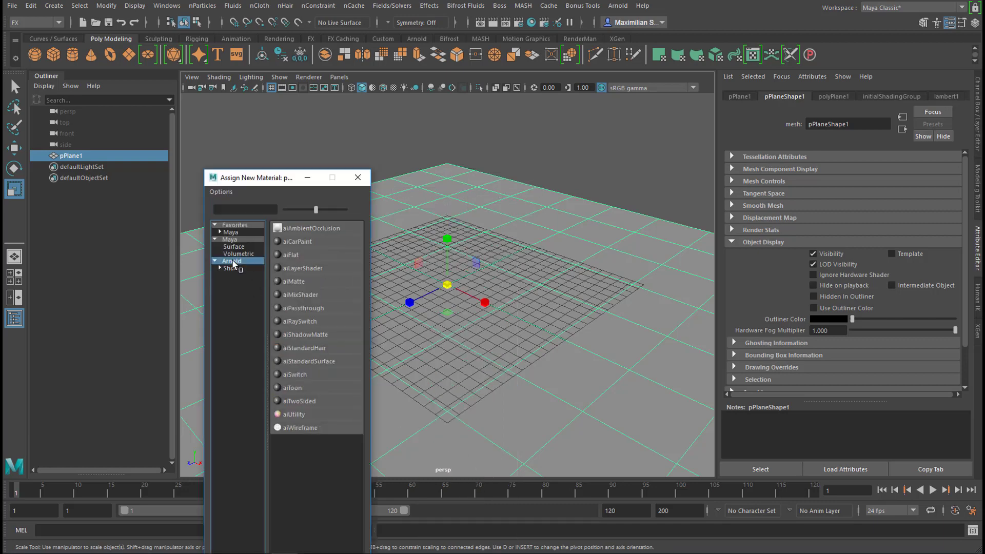
pyautogui.click(309, 361)
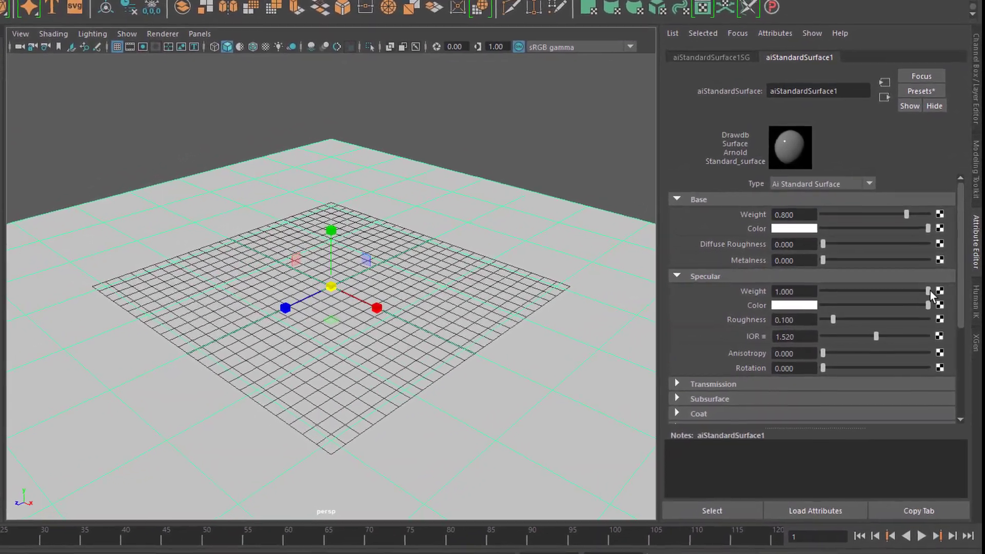
pyautogui.moveTo(922, 291); pyautogui.dragTo(809, 300)
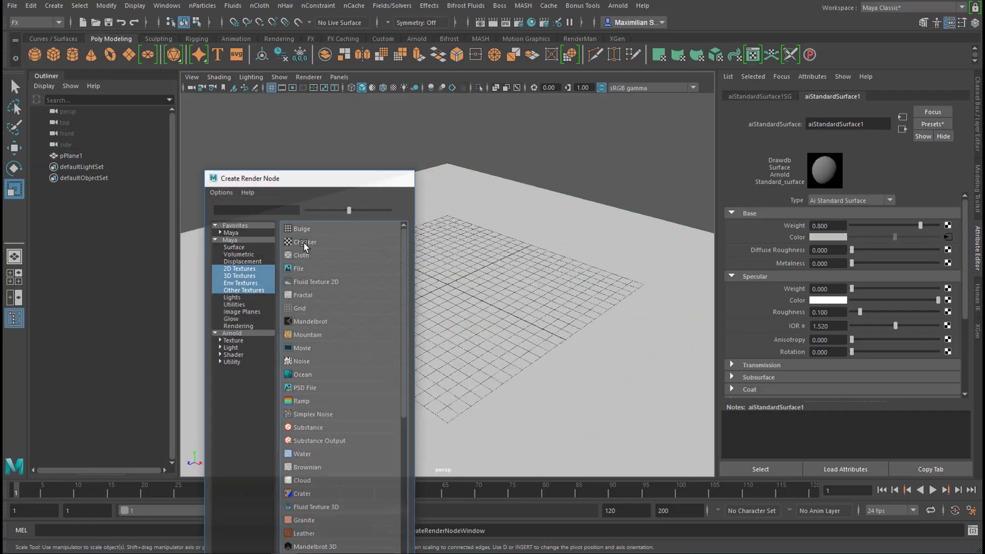
# Connect a Checker texture to the plane material's base color, enable textured viewport display, and hide the grid.
pyautogui.click(308, 254)
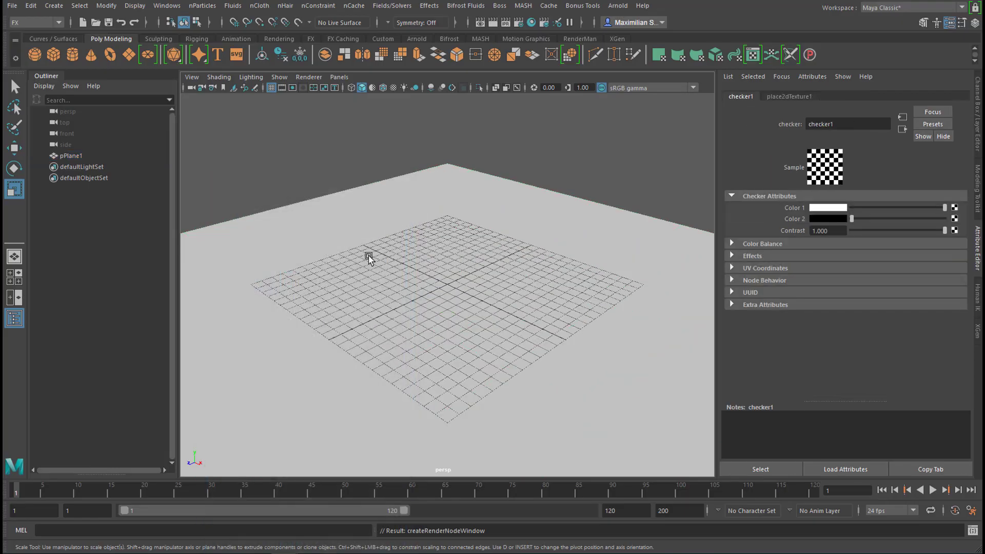
pyautogui.click(392, 88)
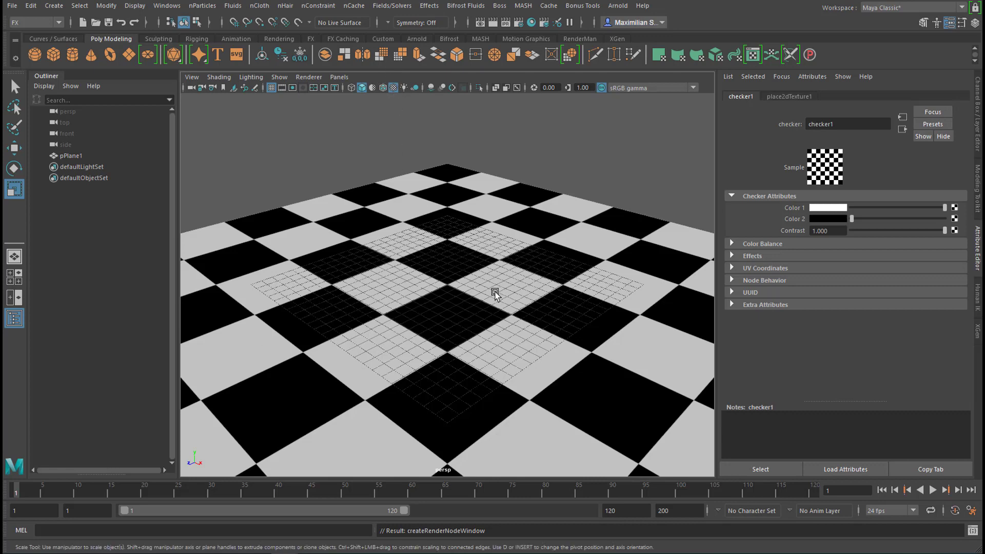
pyautogui.keyDown('alt'); pyautogui.moveTo(495, 294); pyautogui.dragTo(466, 260); pyautogui.keyUp('alt')
pyautogui.click(270, 88)
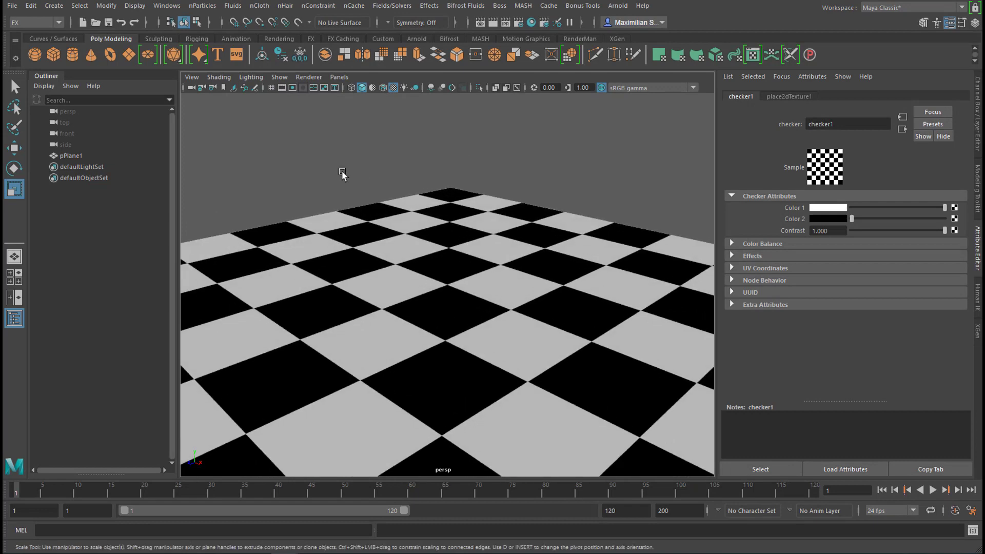
# Create a polygon cube, raise it about 9.77 cm above the plane, and scale it uniformly to about 3.63.
pyautogui.click(54, 54)
pyautogui.press('w')
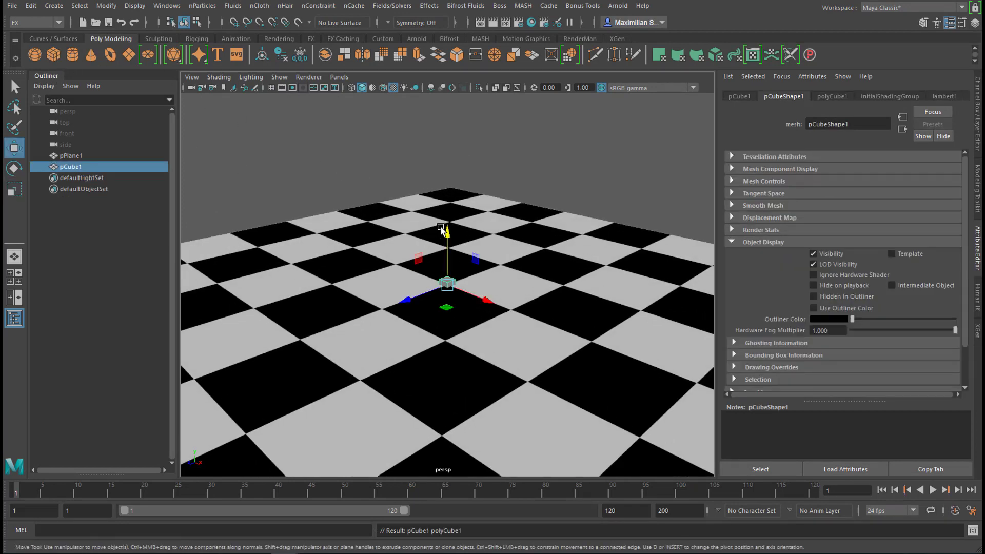
pyautogui.moveTo(447, 229); pyautogui.dragTo(454, 121)
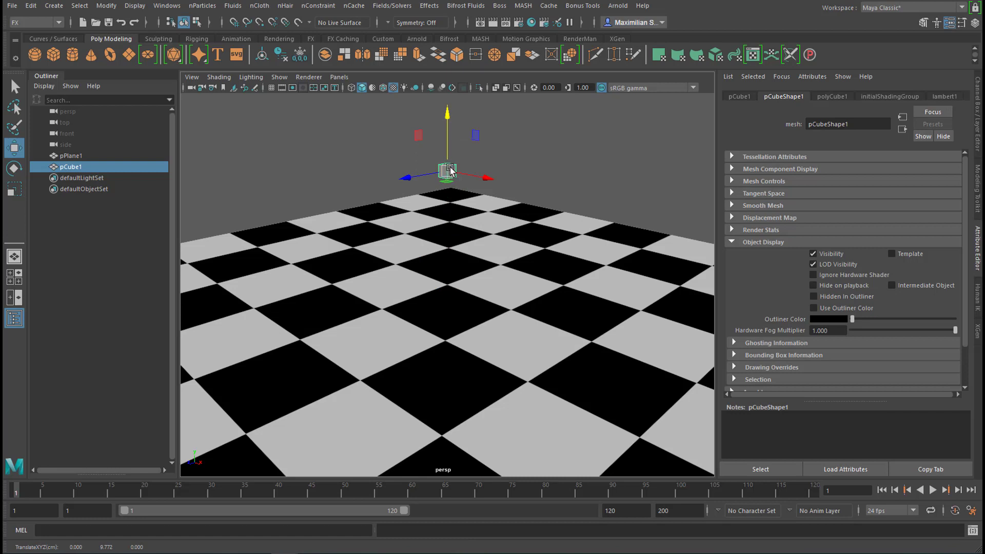
pyautogui.press('r')
pyautogui.moveTo(446, 177); pyautogui.dragTo(478, 180)
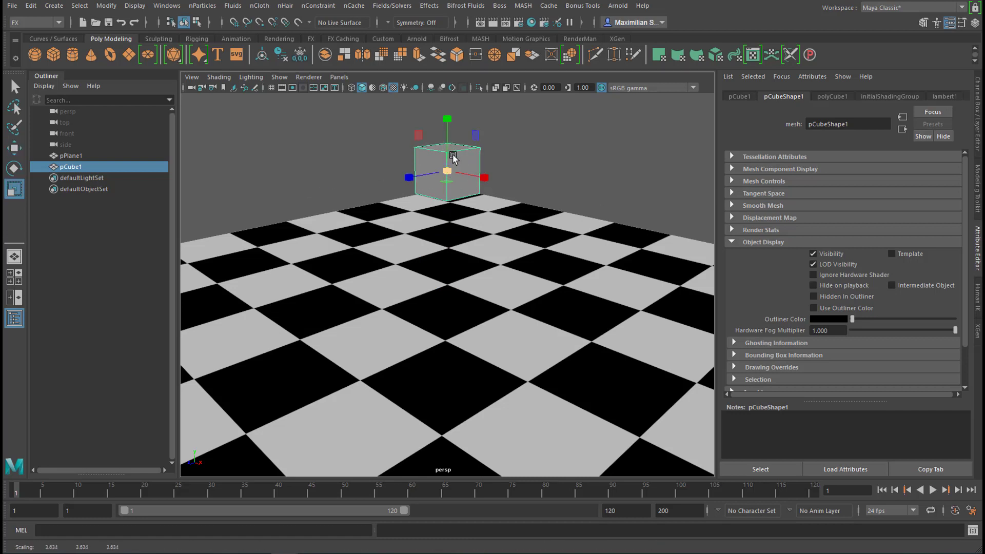
# Assign a new Arnold aiStandardSurface material to the cube, set its base color to orange, and clear the selection.
pyautogui.rightClick(473, 160)
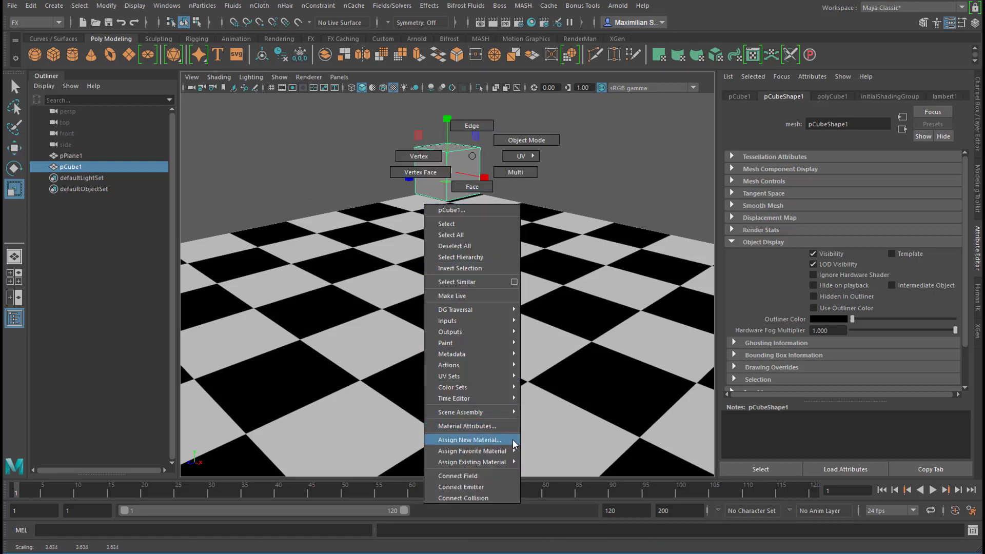
pyautogui.click(469, 440)
pyautogui.click(235, 263)
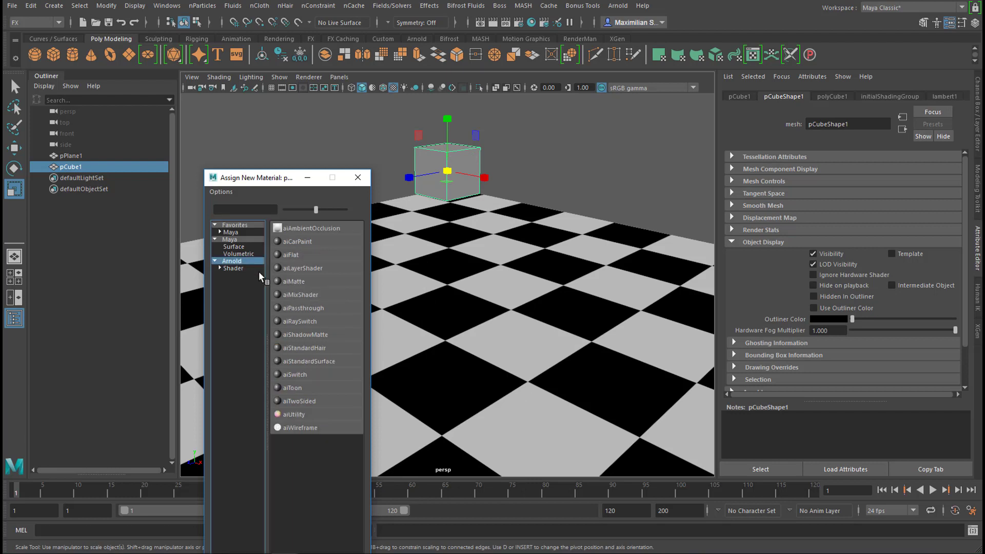
pyautogui.click(326, 360)
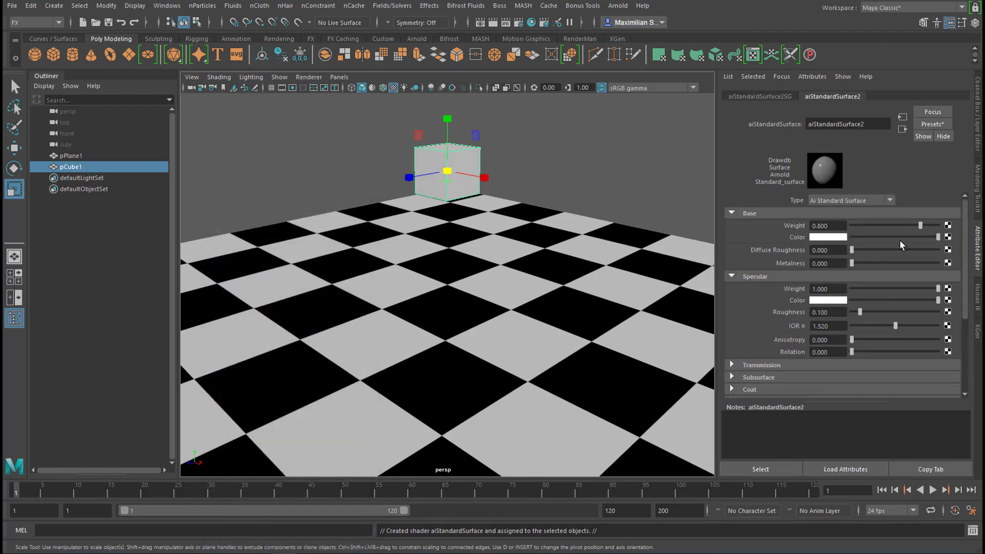
pyautogui.click(841, 238)
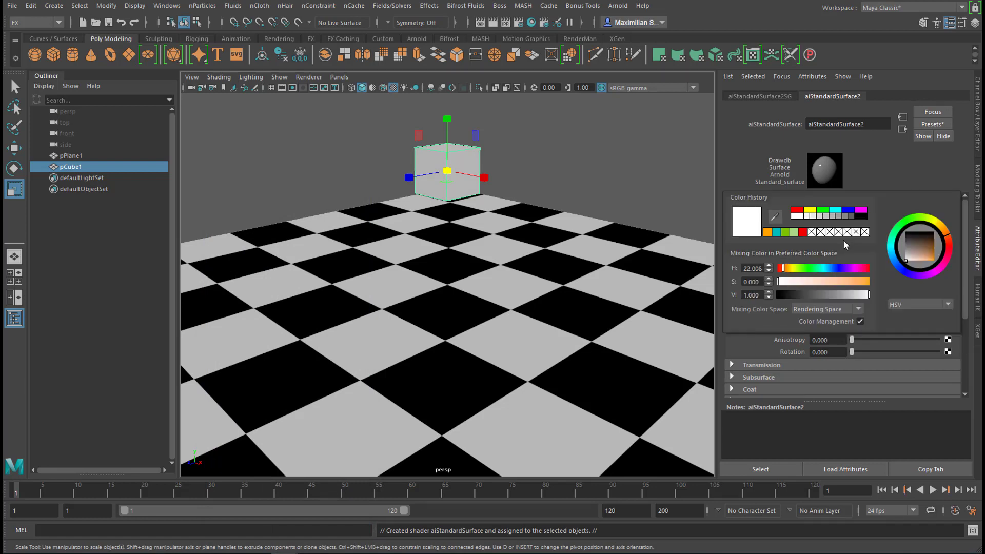
pyautogui.moveTo(933, 253)
pyautogui.mouseDown()
pyautogui.moveTo(952, 259)
pyautogui.moveTo(946, 239)
pyautogui.mouseUp()
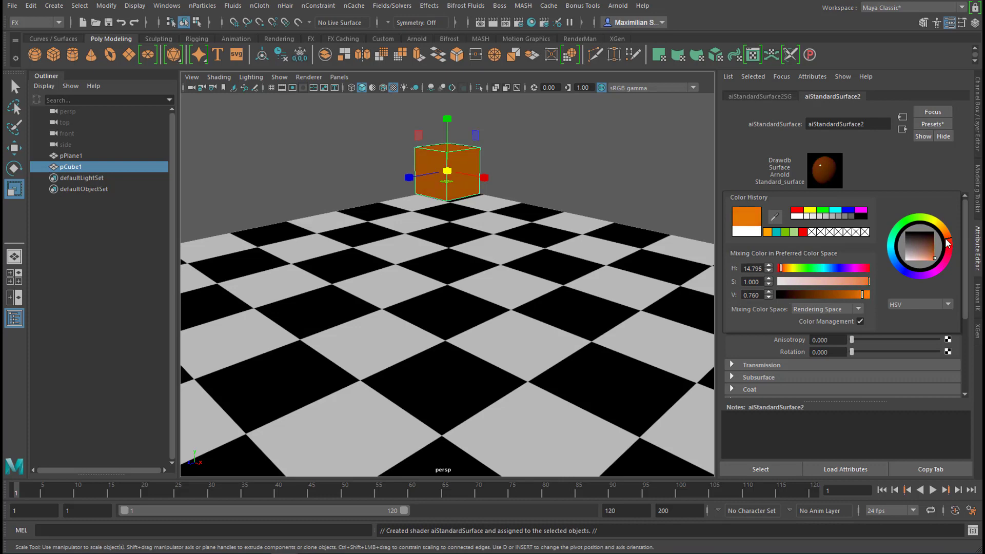
pyautogui.click(575, 193)
pyautogui.keyDown('alt'); pyautogui.moveTo(536, 264); pyautogui.dragTo(567, 277); pyautogui.keyUp('alt')
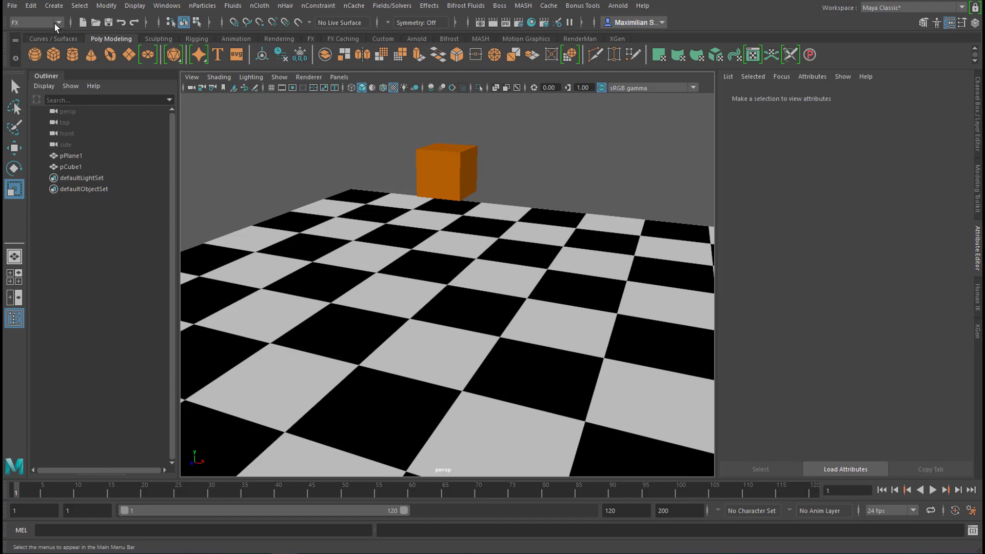
# Apply a Gravity field to the orange cube.
pyautogui.click(441, 175)
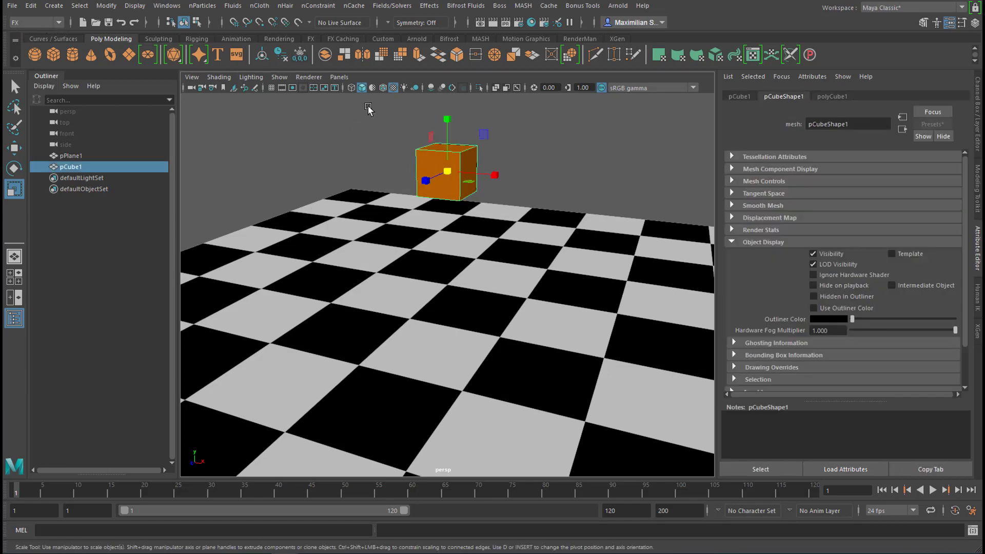
pyautogui.click(402, 7)
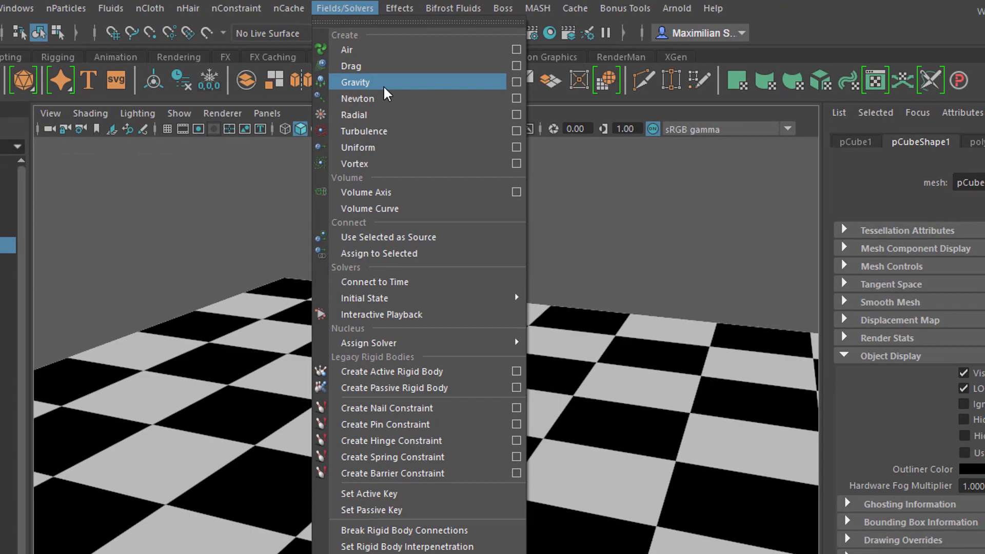
pyautogui.click(383, 85)
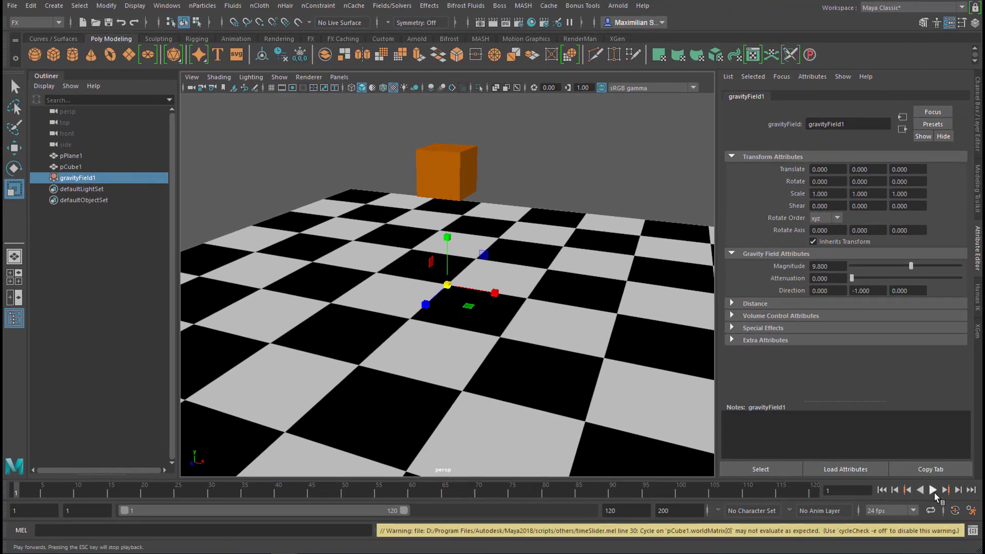
# Play the gravity simulation, inspect the cube's position relative to the plane, and return to frame 1.
pyautogui.click(931, 490)
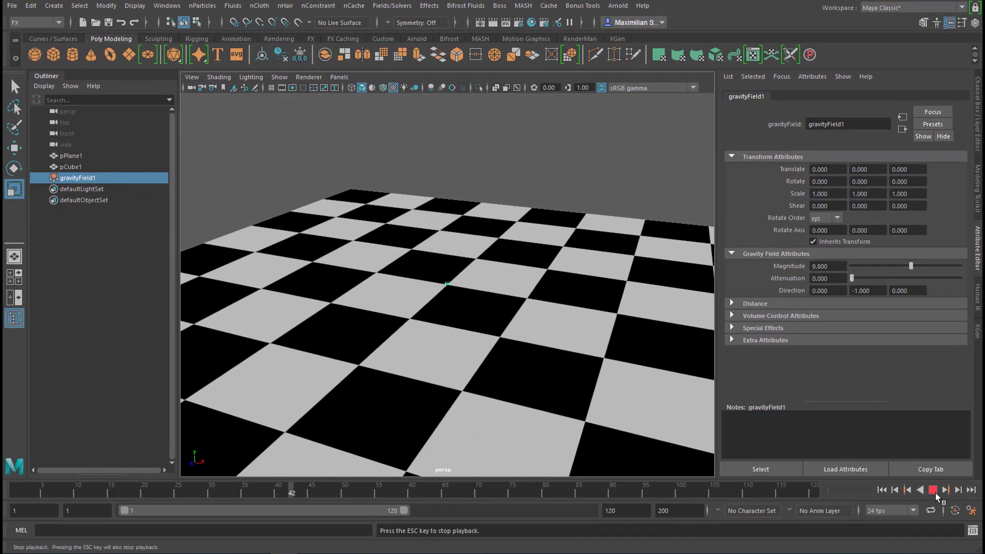
pyautogui.click(933, 493)
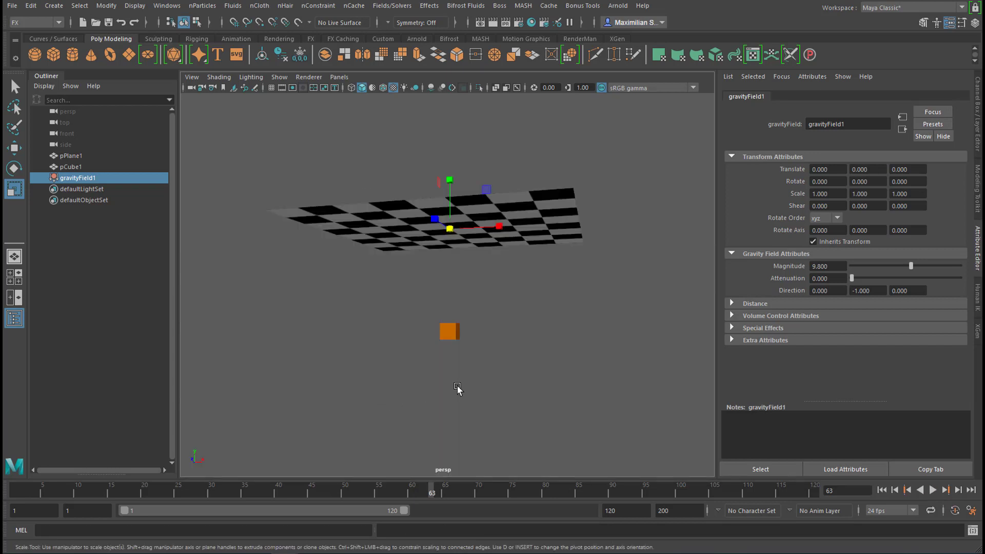
pyautogui.keyDown('alt'); pyautogui.moveTo(456, 386); pyautogui.dragTo(458, 417); pyautogui.keyUp('alt')
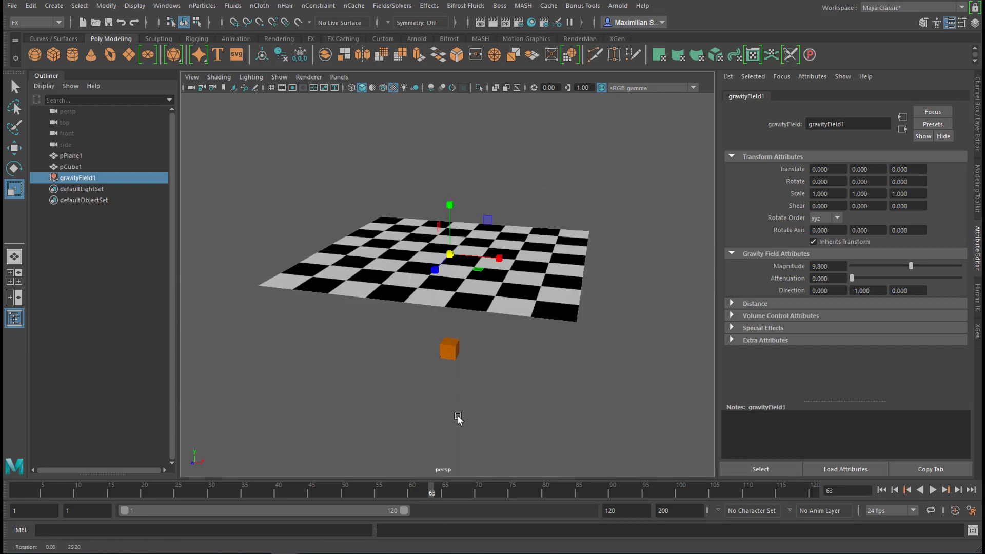
pyautogui.keyDown('alt'); pyautogui.moveTo(367, 312); pyautogui.dragTo(356, 332); pyautogui.keyUp('alt')
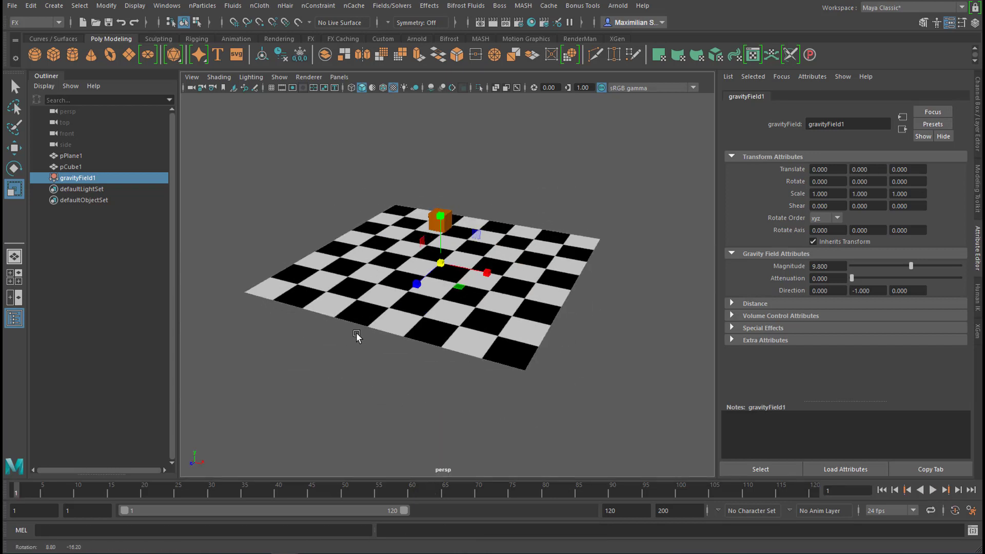
pyautogui.keyDown('alt'); pyautogui.moveTo(356, 332); pyautogui.dragTo(521, 319, button='right'); pyautogui.keyUp('alt')
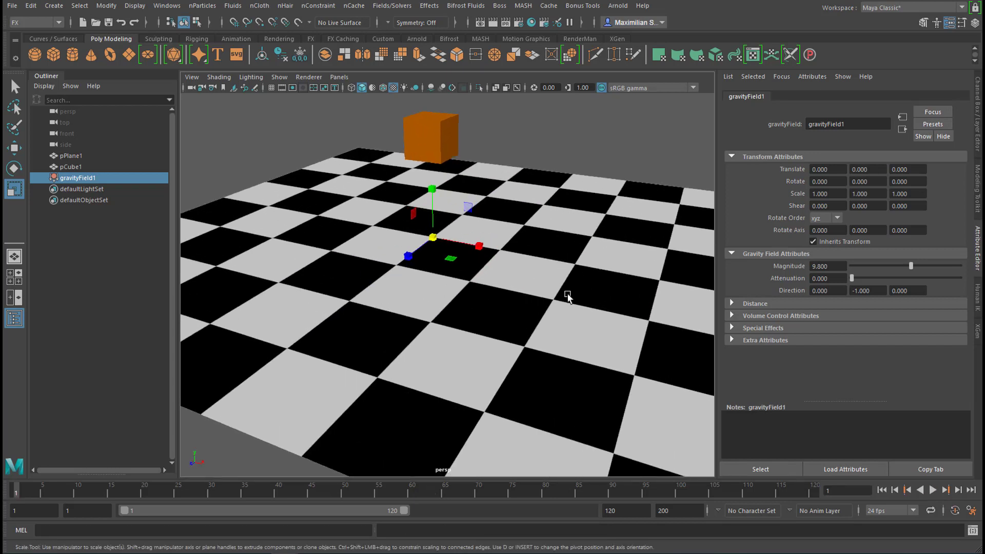
# Make the checkered ground plane a passive rigid body.
pyautogui.click(564, 342)
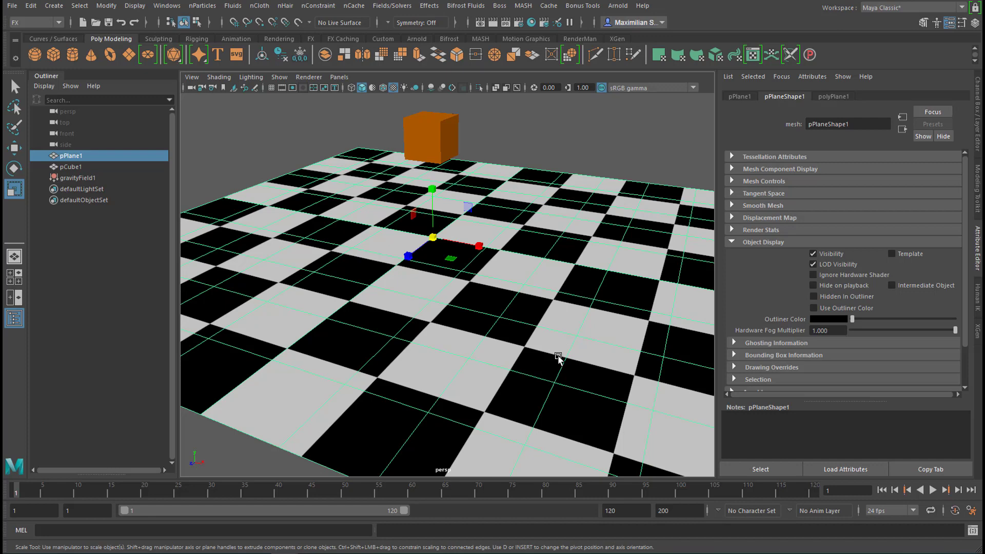
pyautogui.click(388, 6)
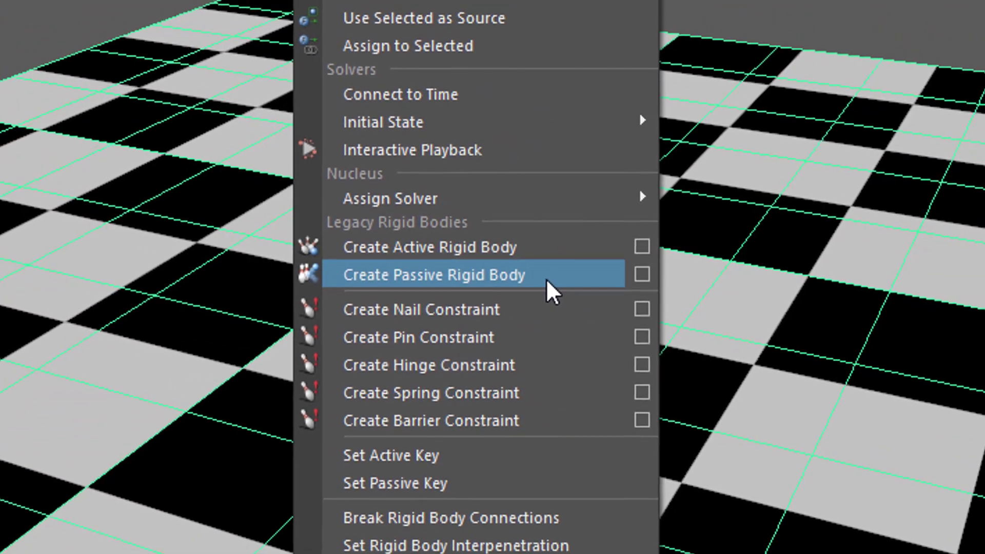
pyautogui.click(524, 274)
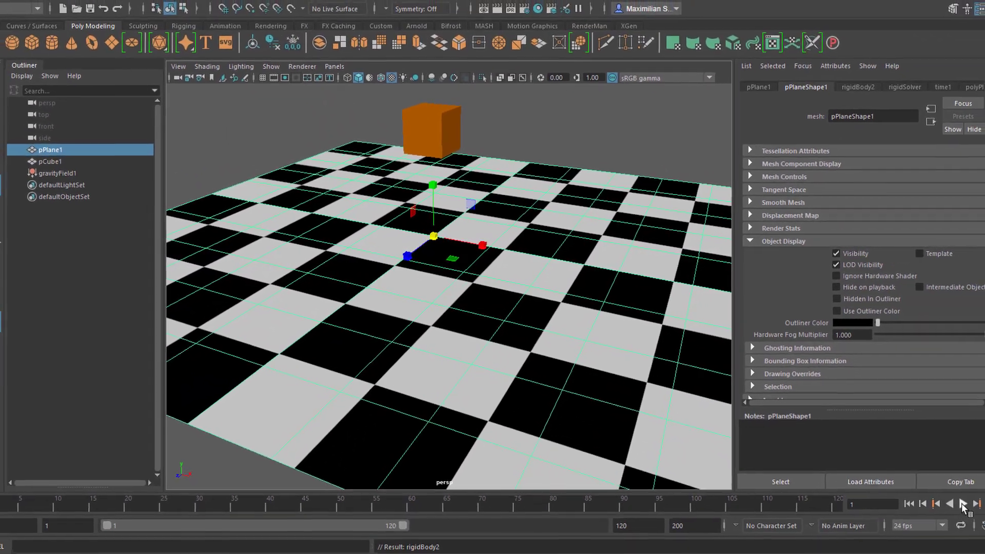
# Play the simulation to check the cube's collision with the plane, stop it, and rewind to frame 1.
pyautogui.click(962, 504)
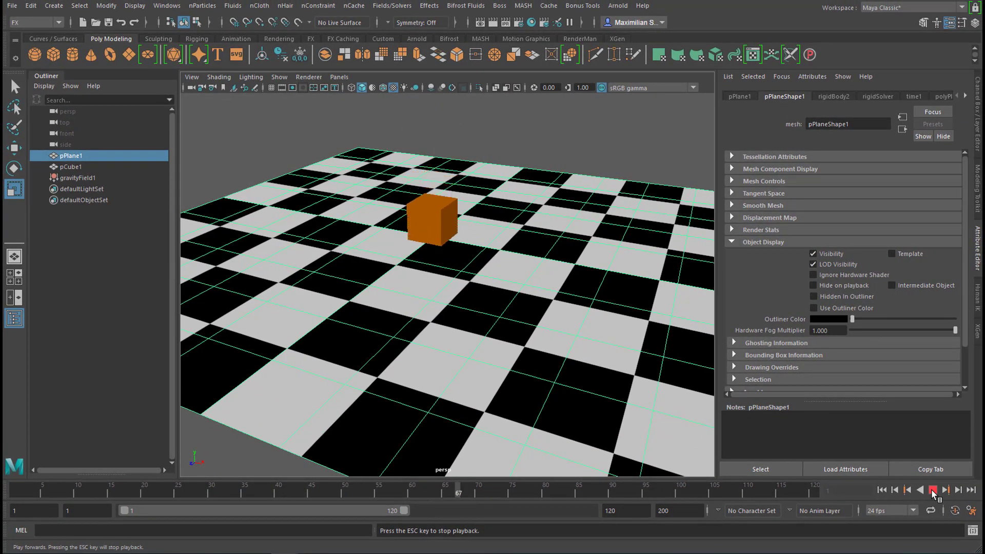
pyautogui.click(933, 490)
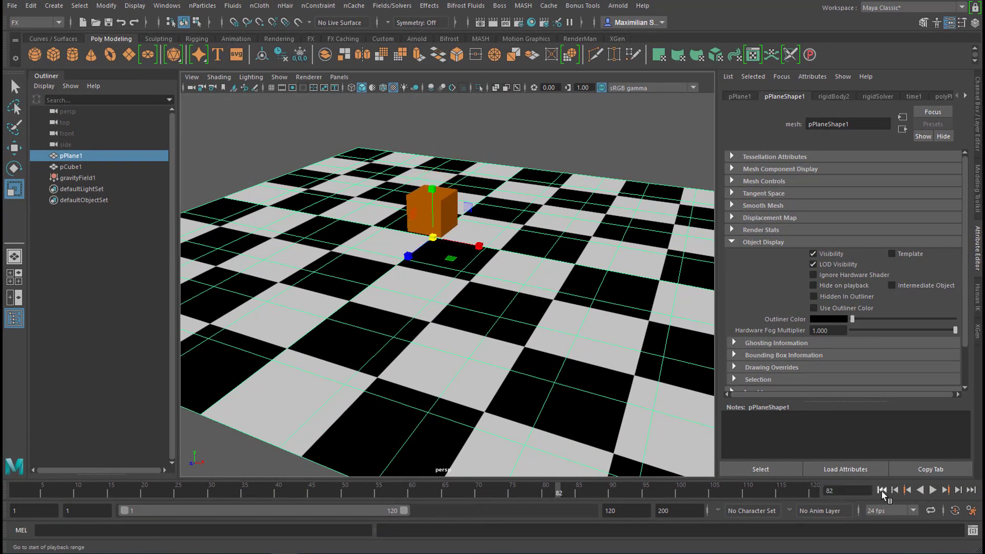
pyautogui.click(882, 490)
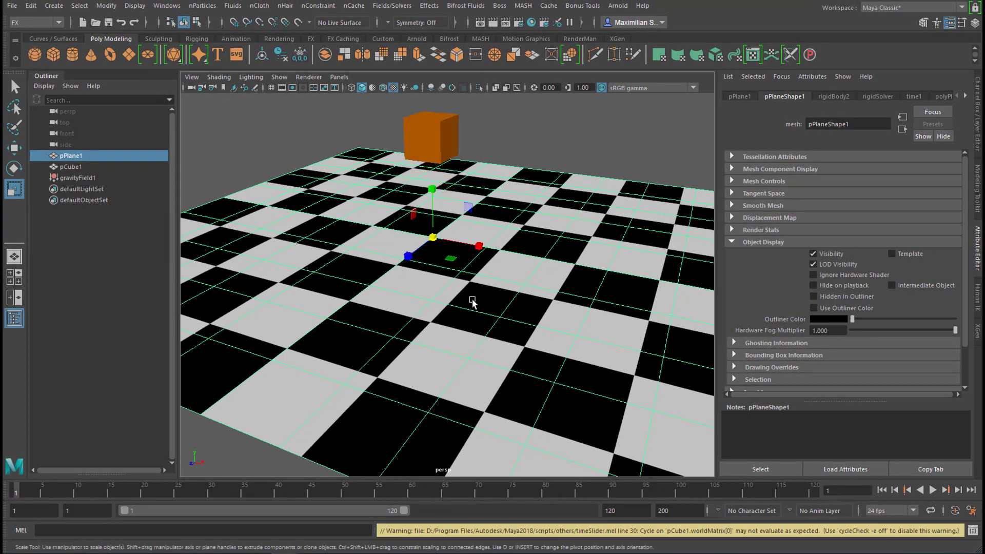
# Raise the orange cube to about Y 17 above the checkered plane and rotate it to a tilted angle.
pyautogui.click(445, 132)
pyautogui.keyDown('alt'); pyautogui.moveTo(572, 397); pyautogui.dragTo(382, 423, button='right'); pyautogui.keyUp('alt')
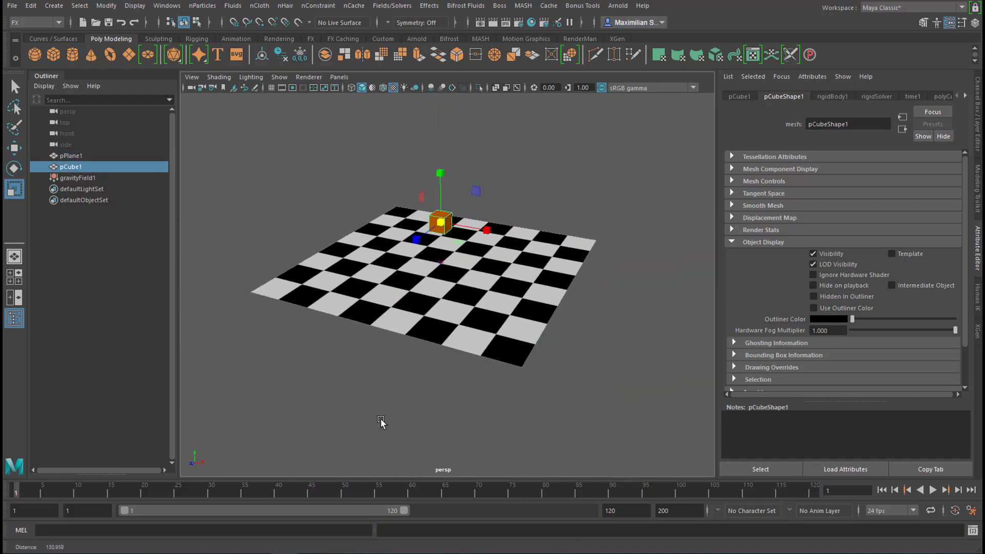
pyautogui.keyDown('alt'); pyautogui.moveTo(383, 423); pyautogui.dragTo(408, 391); pyautogui.keyUp('alt')
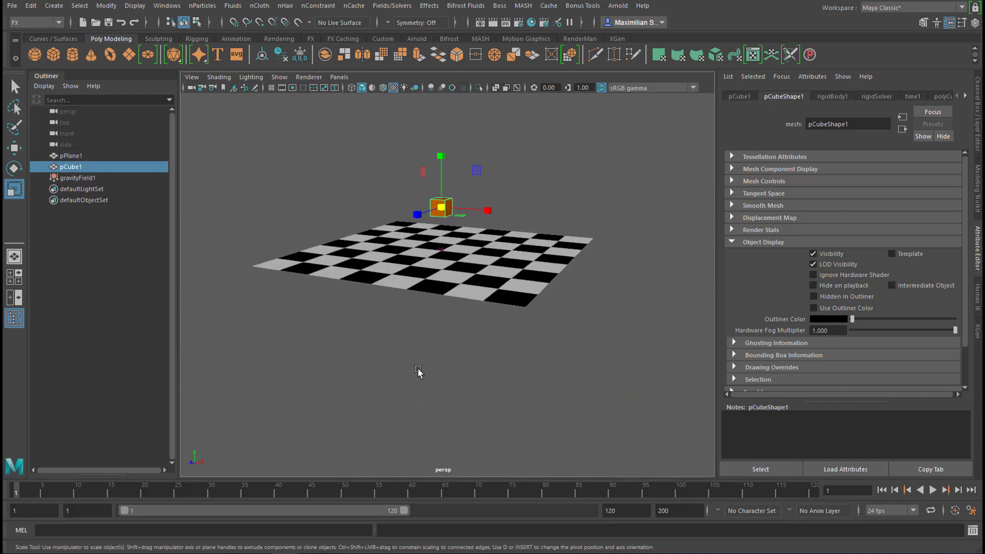
pyautogui.press('w')
pyautogui.moveTo(444, 153); pyautogui.dragTo(459, 118)
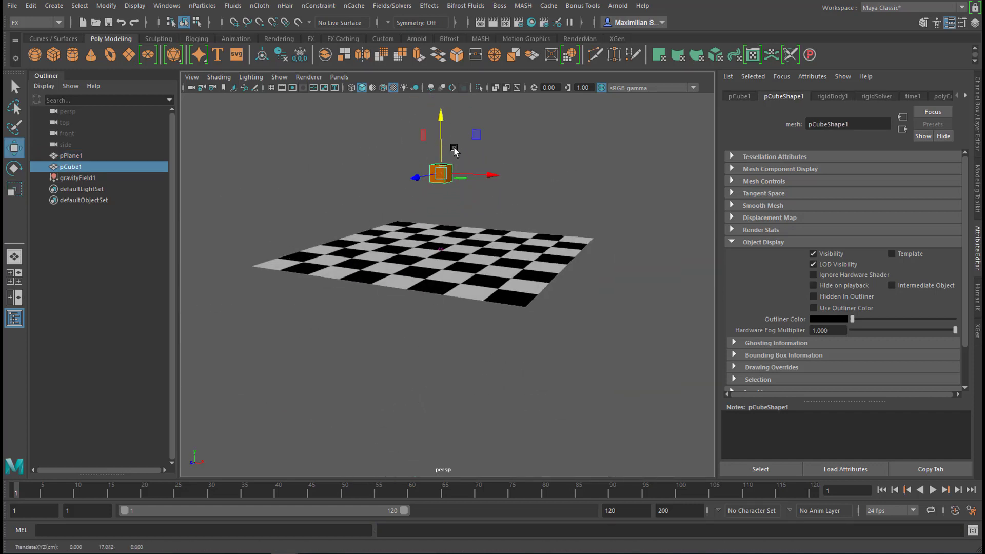
pyautogui.press('e')
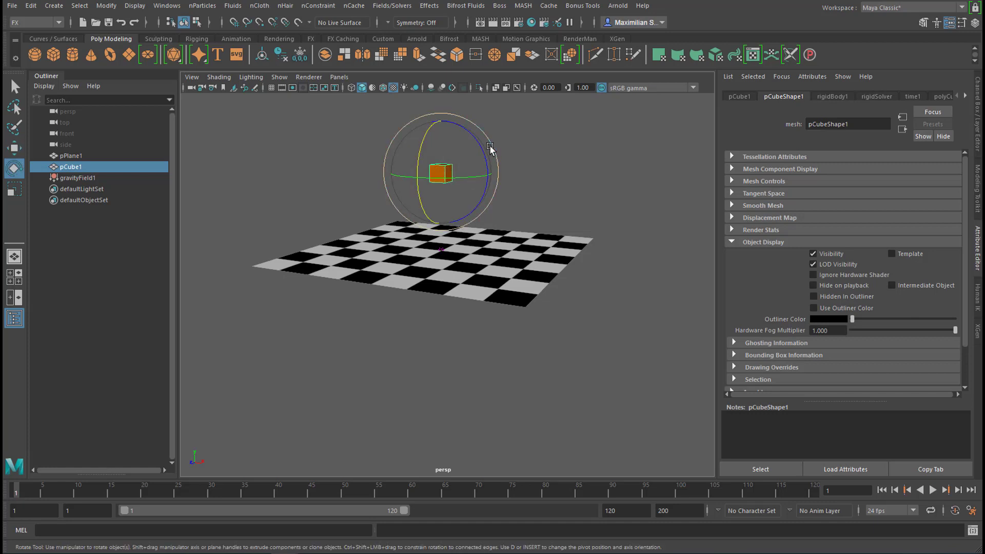
pyautogui.moveTo(481, 146); pyautogui.dragTo(559, 320)
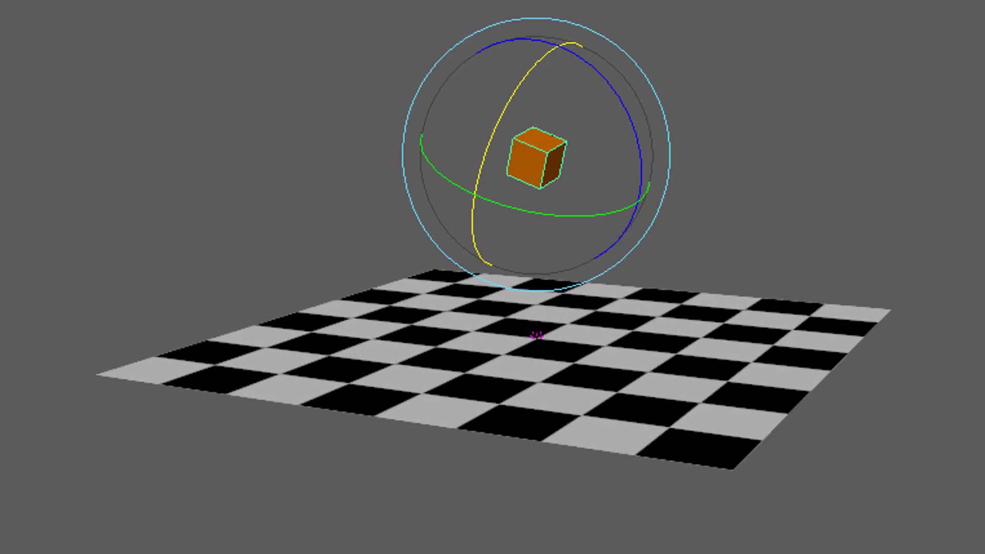
# Play the tilted cube's fall, stop it, and extend the playback end to frame 500.
pyautogui.click(932, 489)
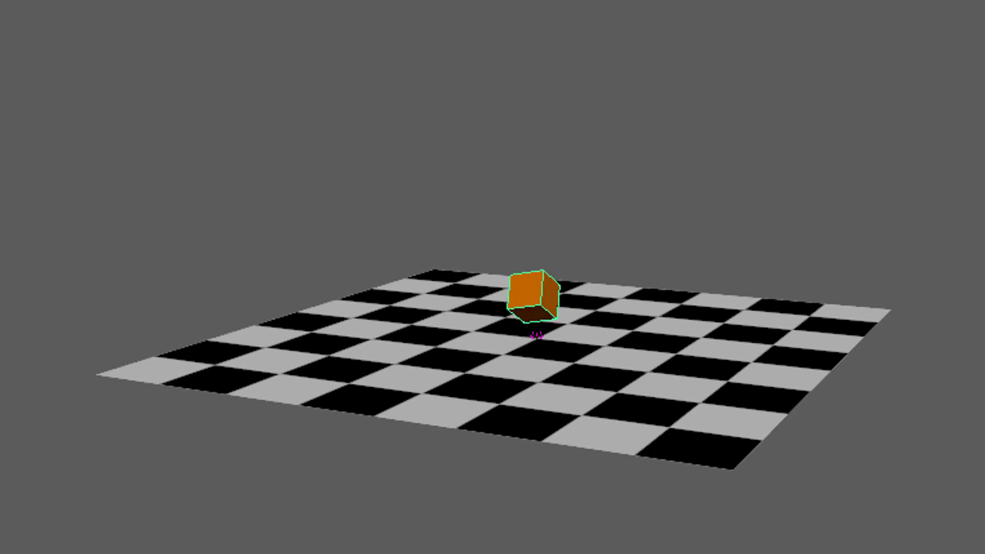
pyautogui.press('Escape')
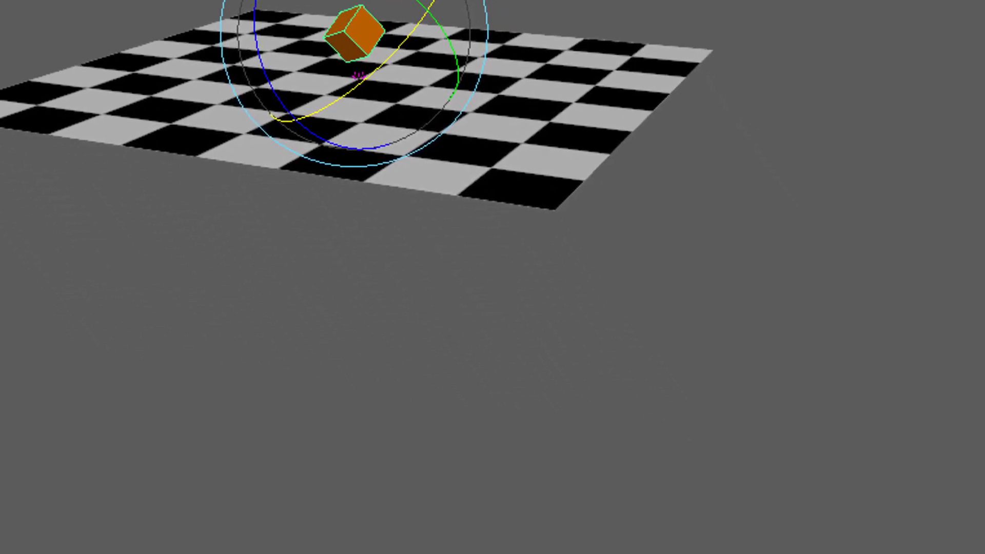
pyautogui.moveTo(636, 490); pyautogui.dragTo(511, 490)
pyautogui.write('500')
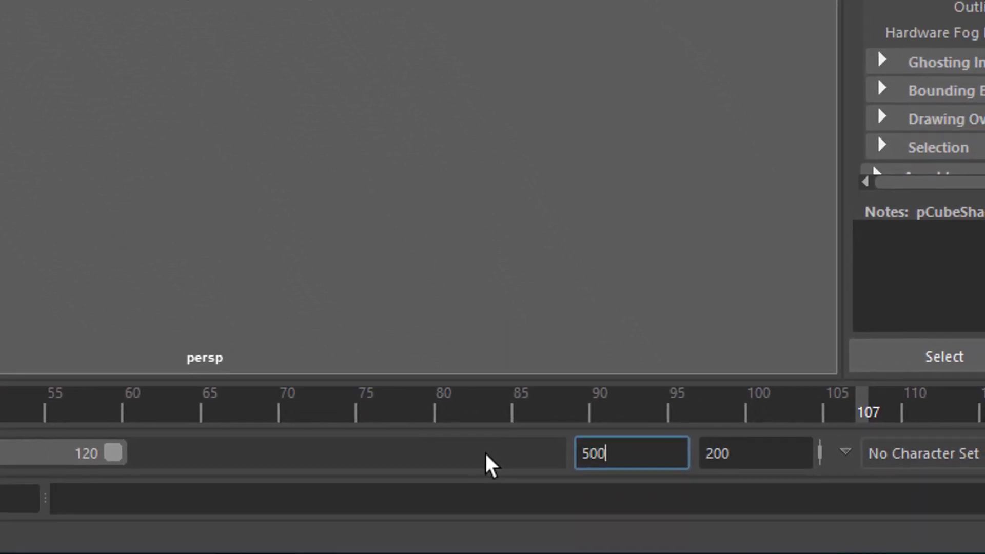
pyautogui.press('Return')
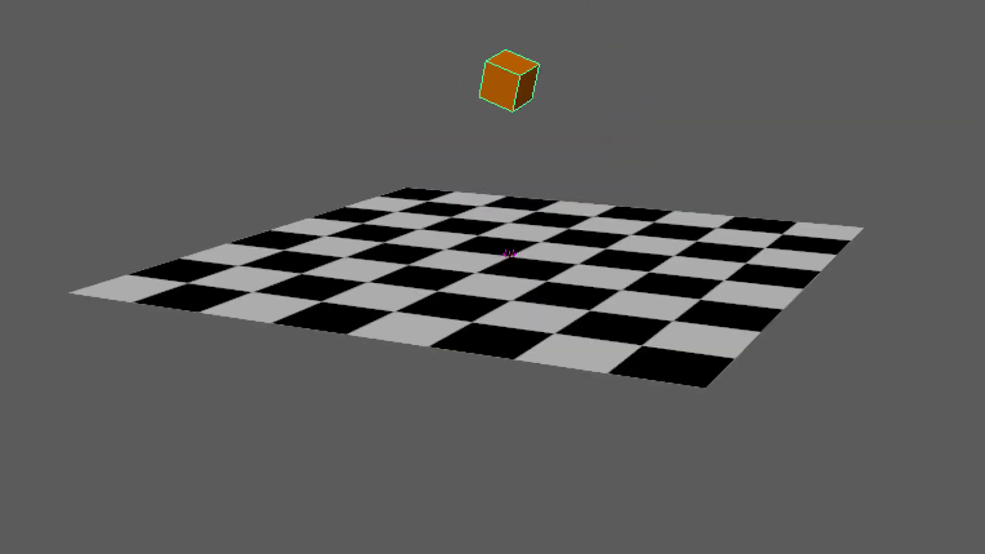
# Play the simulation over the extended range until the cube comes to rest on the plane, and stop it.
pyautogui.keyDown('alt'); pyautogui.moveTo(487, 553); pyautogui.dragTo(651, 553, button='right'); pyautogui.keyUp('alt')
pyautogui.keyDown('alt'); pyautogui.moveTo(801, 513); pyautogui.dragTo(814, 551); pyautogui.keyUp('alt')
pyautogui.keyDown('alt'); pyautogui.moveTo(814, 552); pyautogui.dragTo(718, 553, button='right'); pyautogui.keyUp('alt')
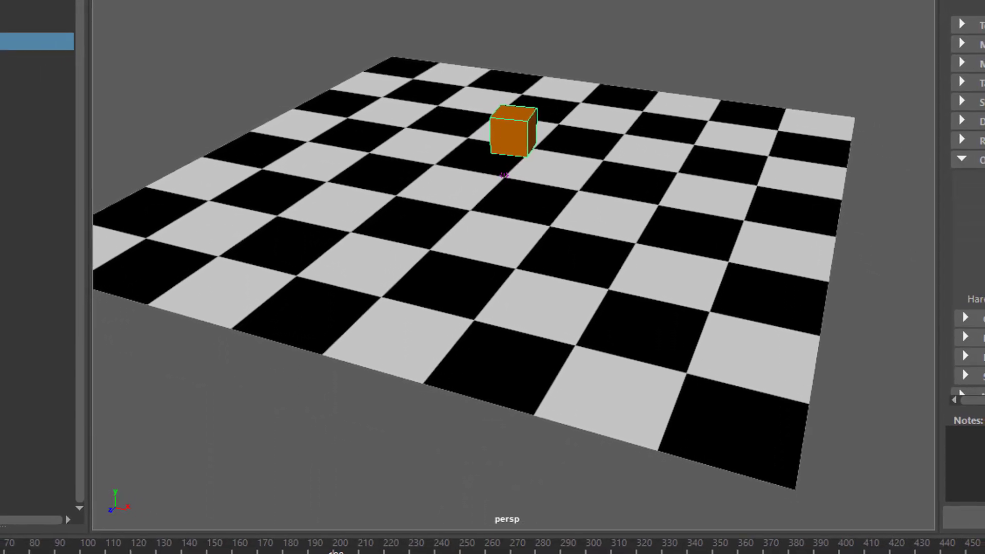
pyautogui.press('e')
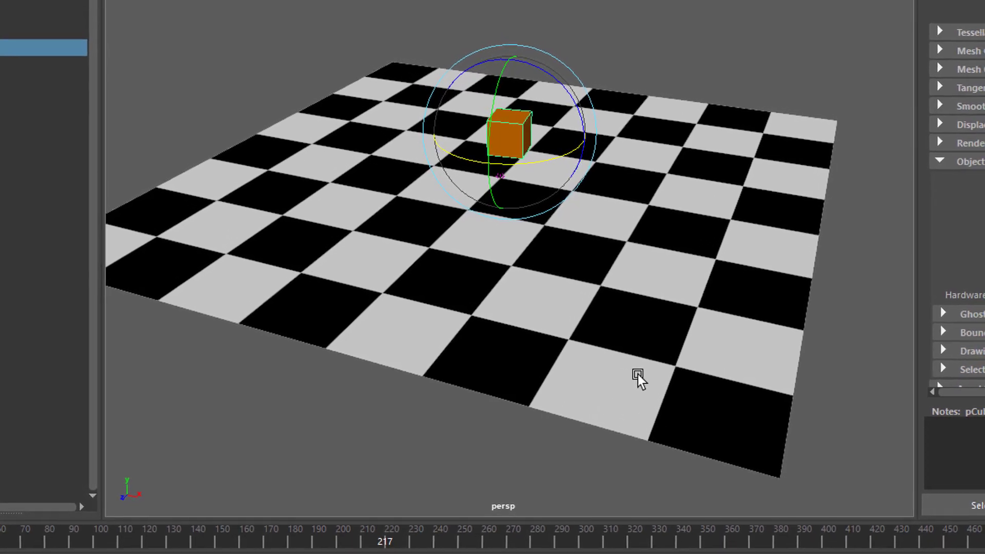
# Duplicate the resting cube at frame 210 and key the duplicate at that frame.
pyautogui.click(359, 536)
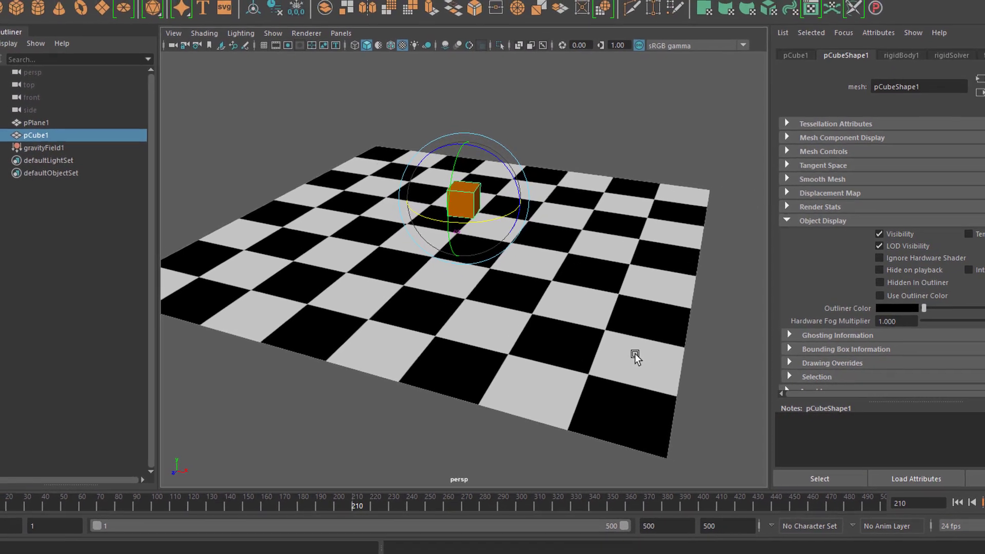
pyautogui.hotkey('ctrl', 'd')
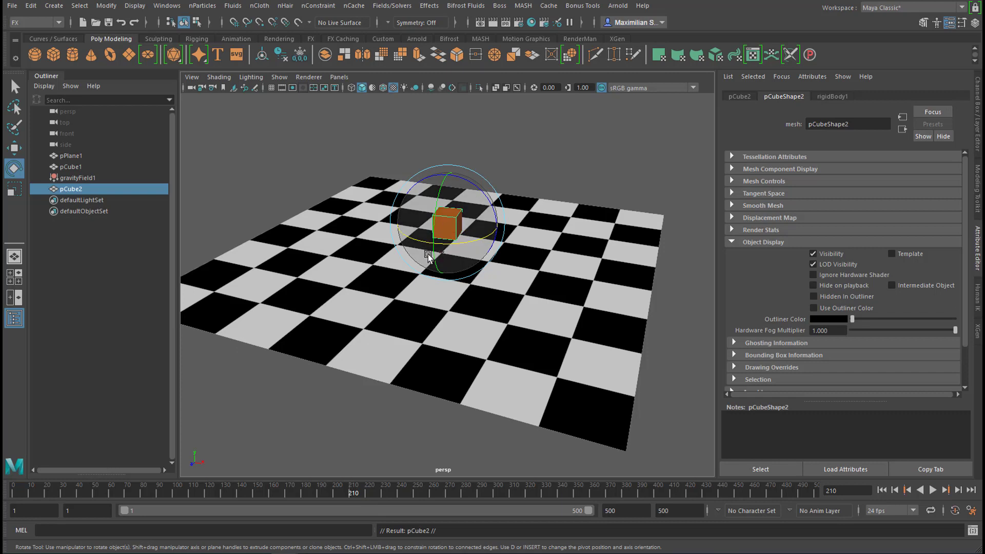
pyautogui.press('s')
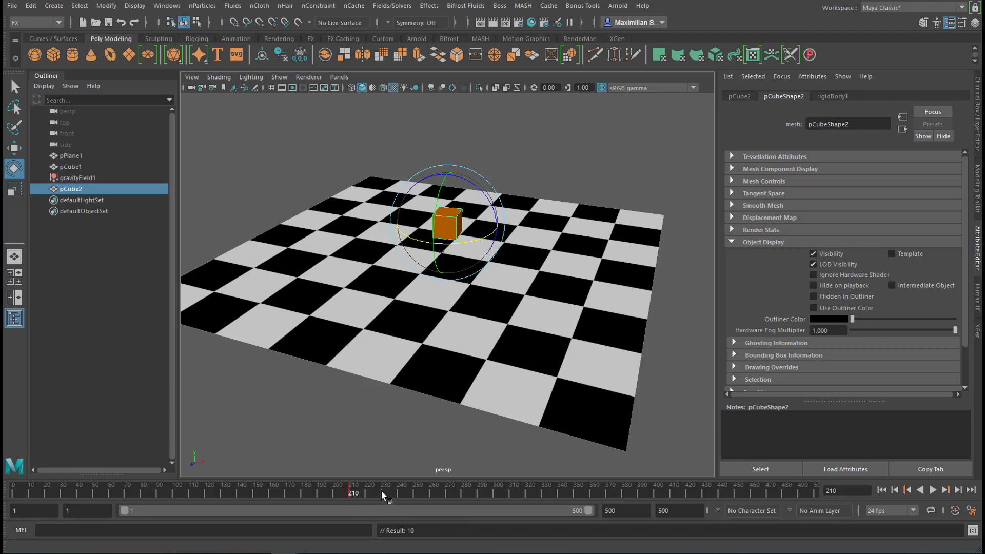
# At frame 310, move the duplicate cube to about X 17.4, Y 1.8, Z 11.3, rotate it slightly, and key it.
pyautogui.hotkey('alt', 'v')
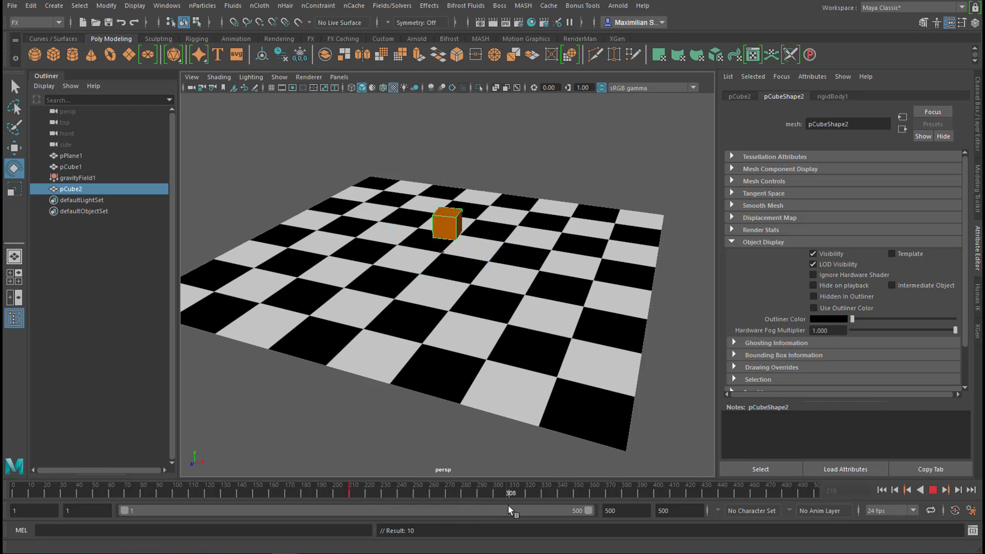
pyautogui.hotkey('alt', 'v')
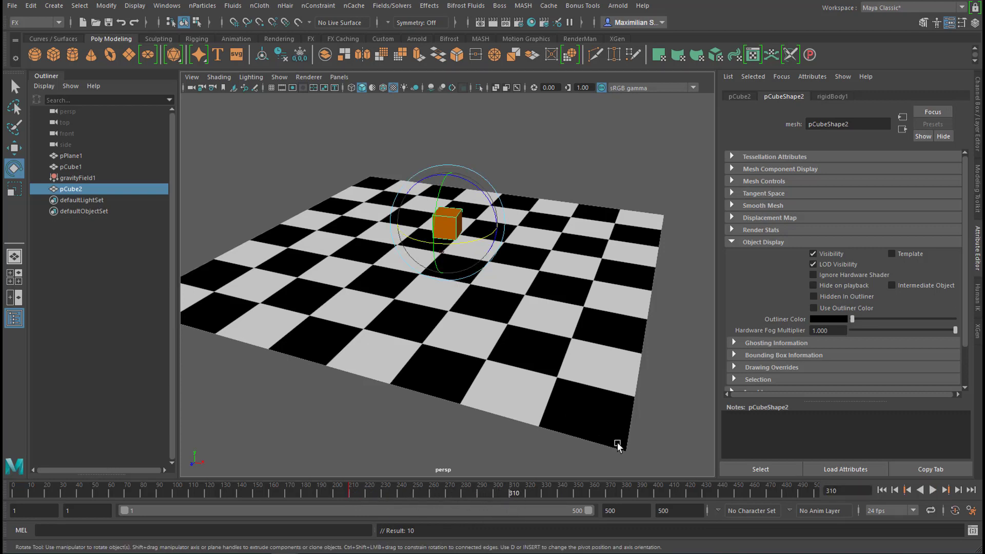
pyautogui.press('w')
pyautogui.moveTo(400, 224); pyautogui.dragTo(513, 339)
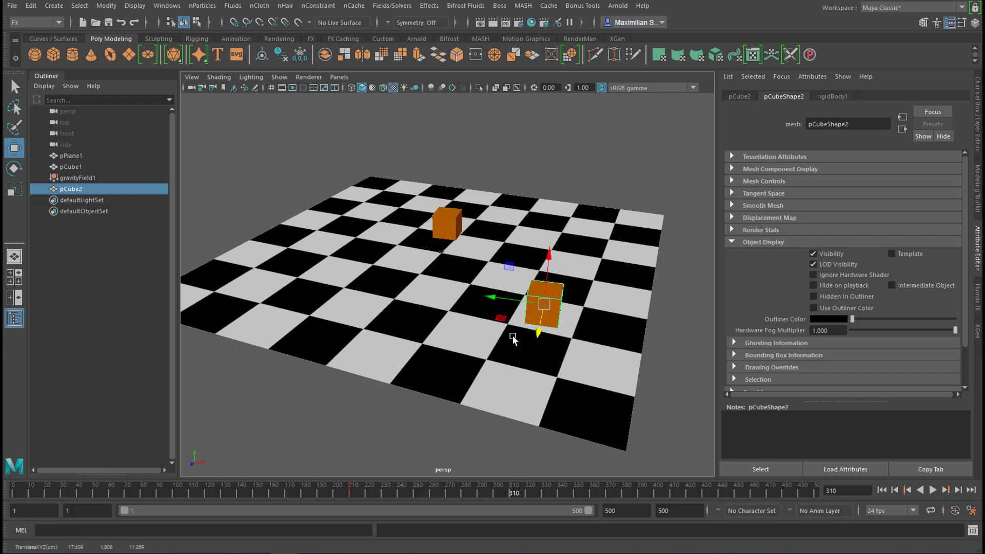
pyautogui.press('r')
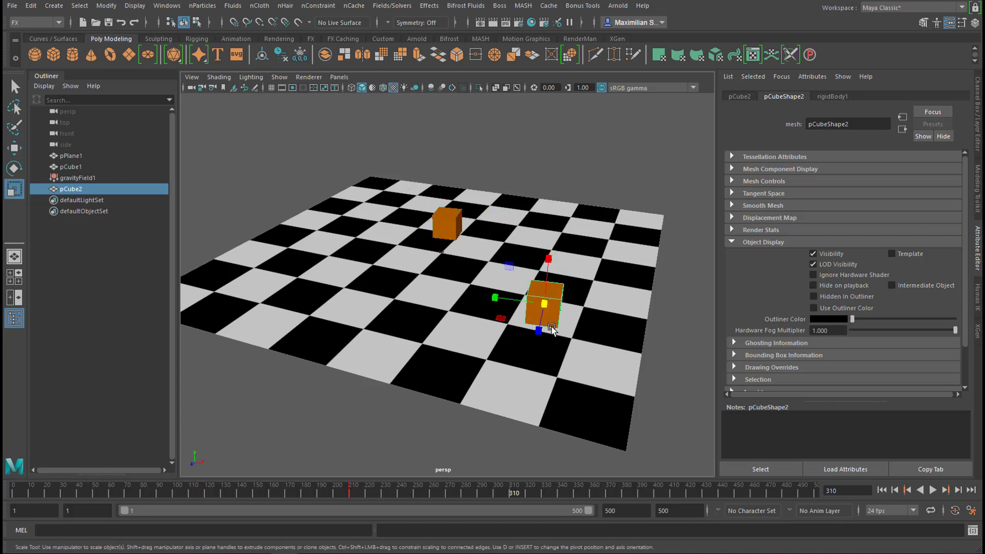
pyautogui.press('e')
pyautogui.moveTo(533, 330); pyautogui.dragTo(523, 331)
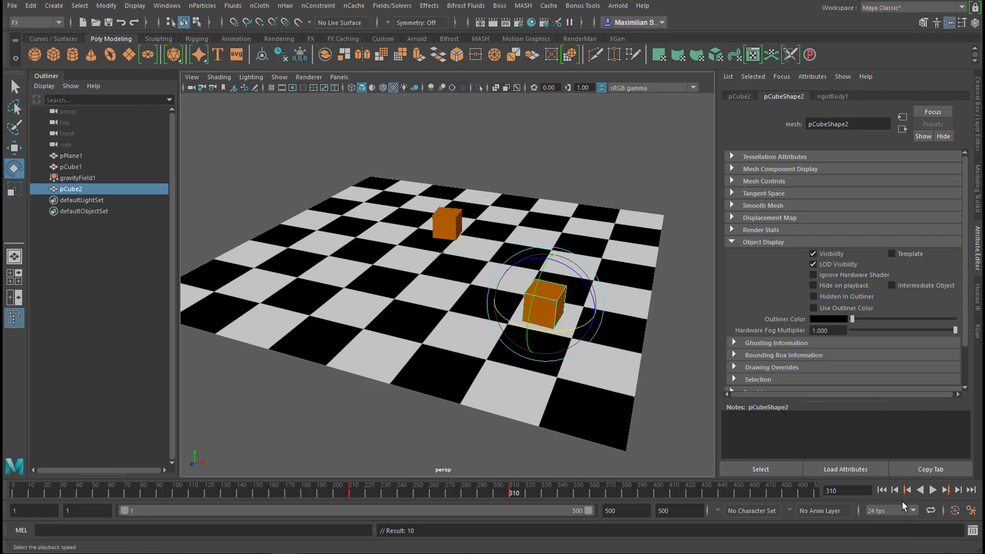
# Play from frame 1 to check the falling cube and the duplicate's keyed motion, and return to frame 1.
pyautogui.click(882, 489)
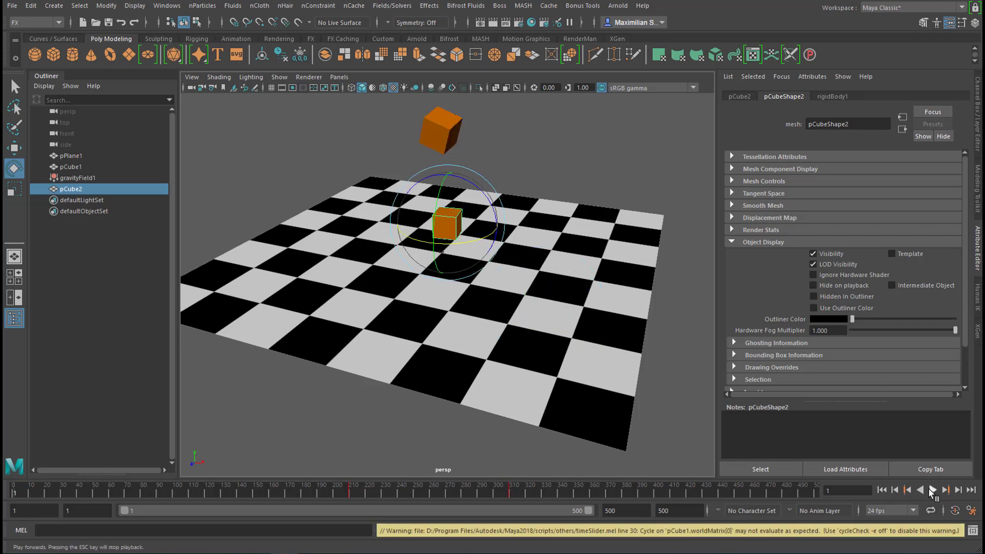
pyautogui.click(932, 490)
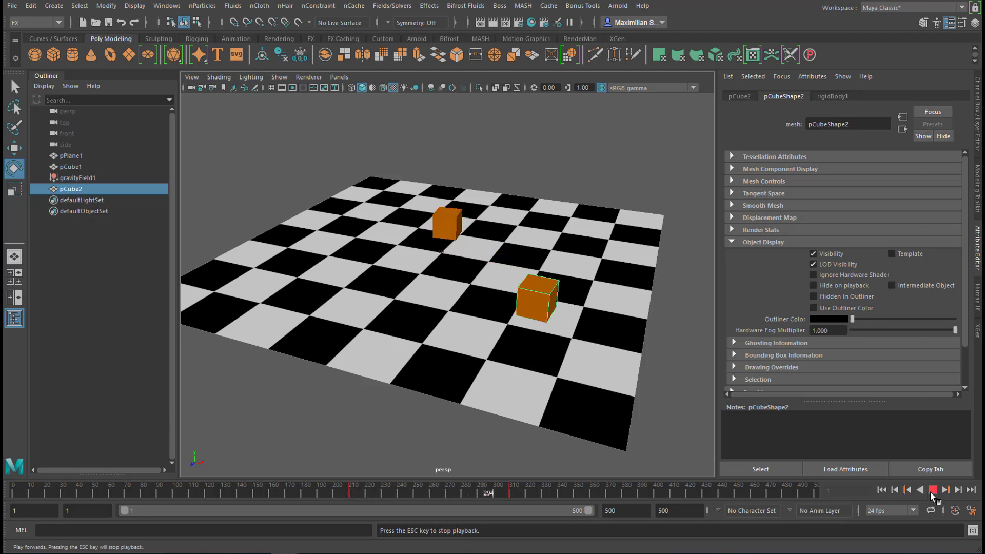
pyautogui.click(933, 490)
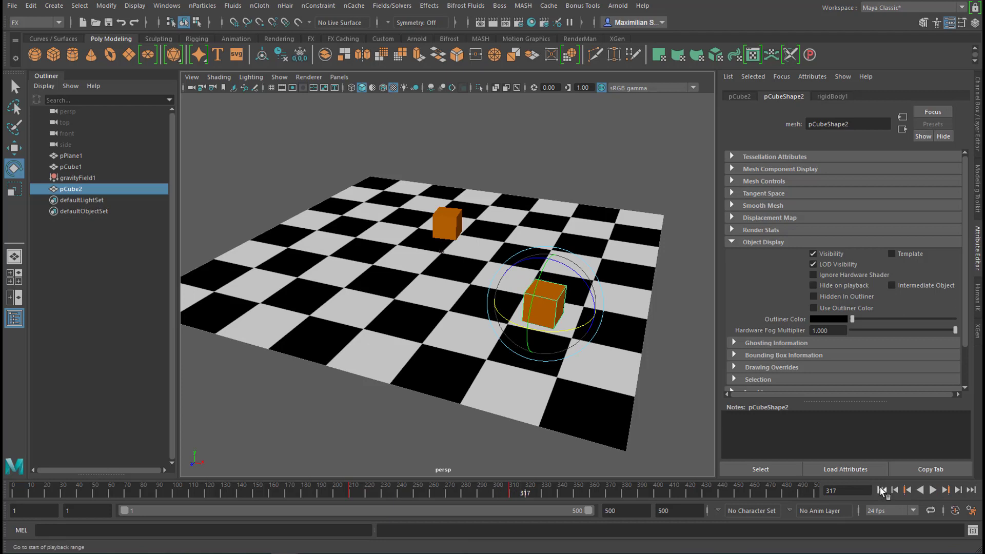
pyautogui.hotkey('ctrl', 'z')
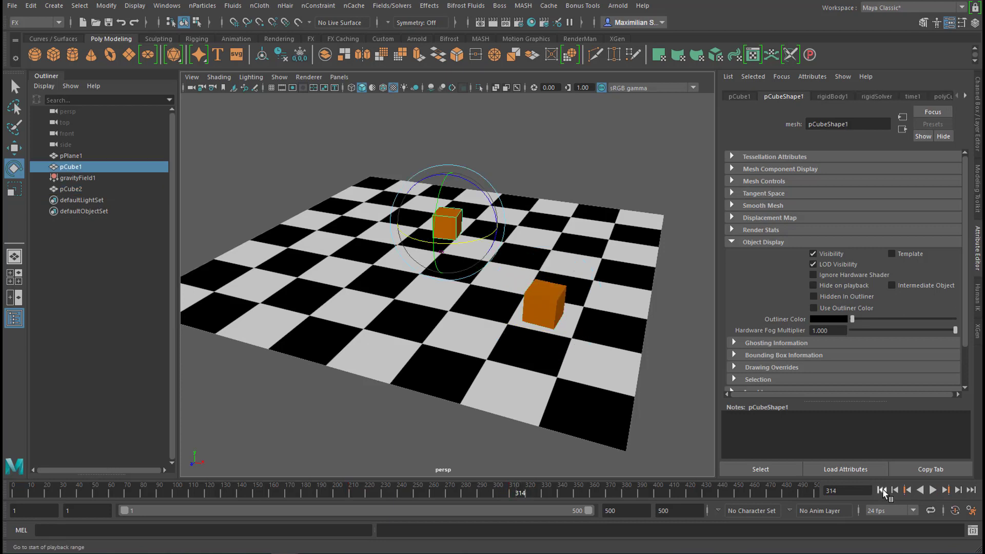
pyautogui.click(880, 490)
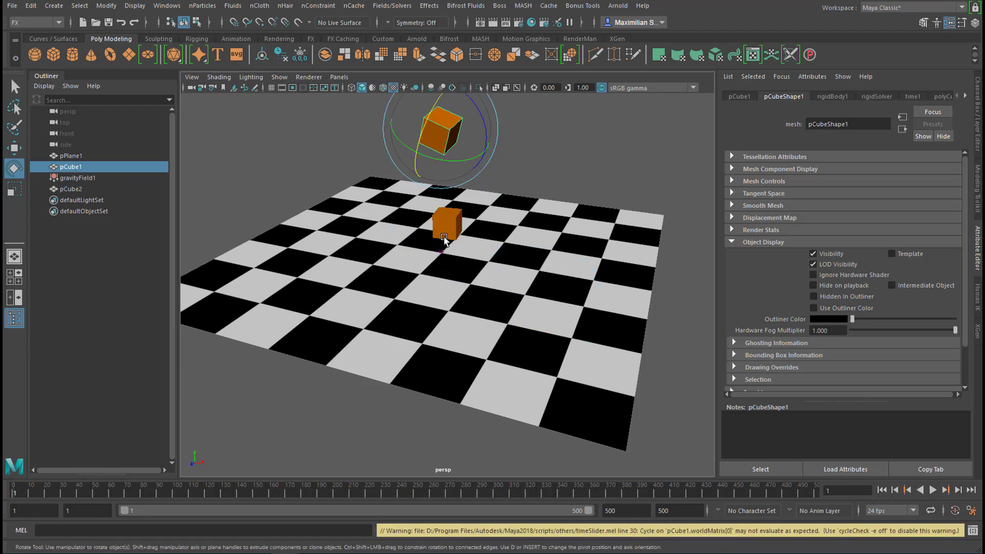
# Key the duplicate cube's shape Visibility off at frame 209 and on at frame 210.
pyautogui.click(444, 237)
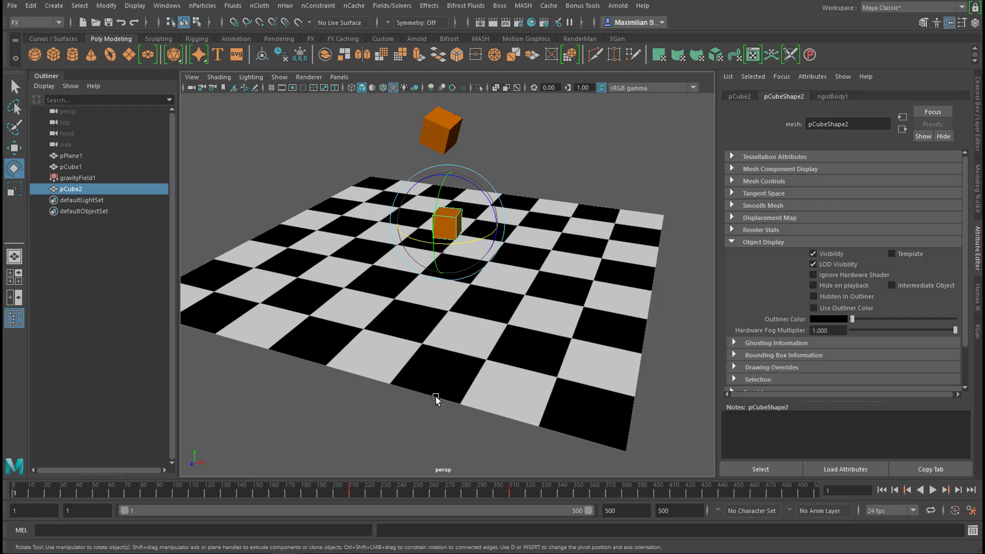
pyautogui.click(933, 491)
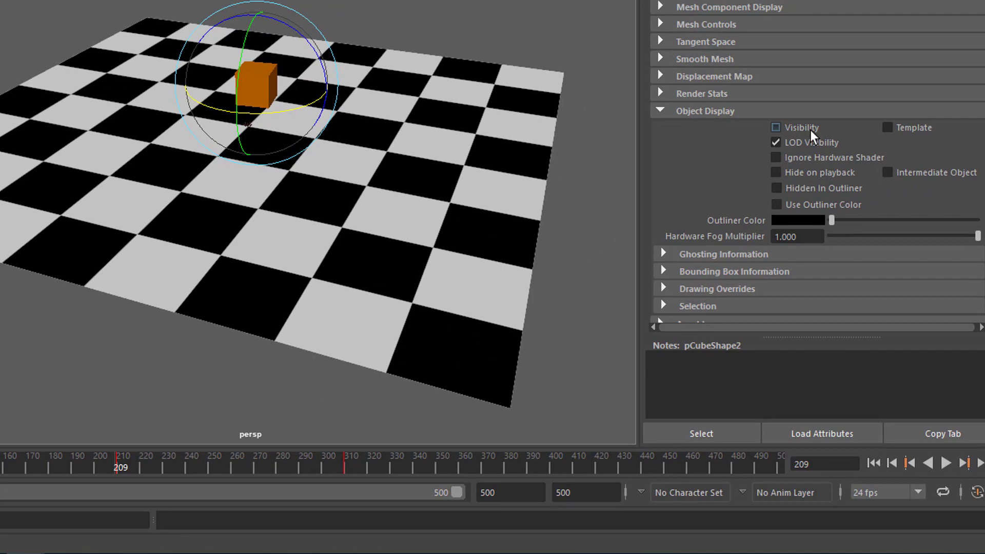
pyautogui.rightClick(810, 130)
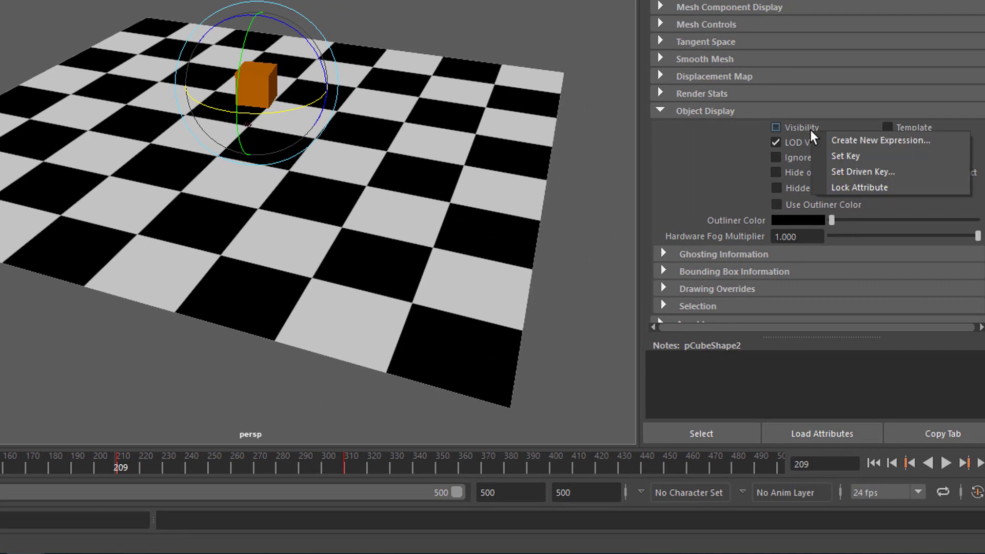
pyautogui.click(836, 156)
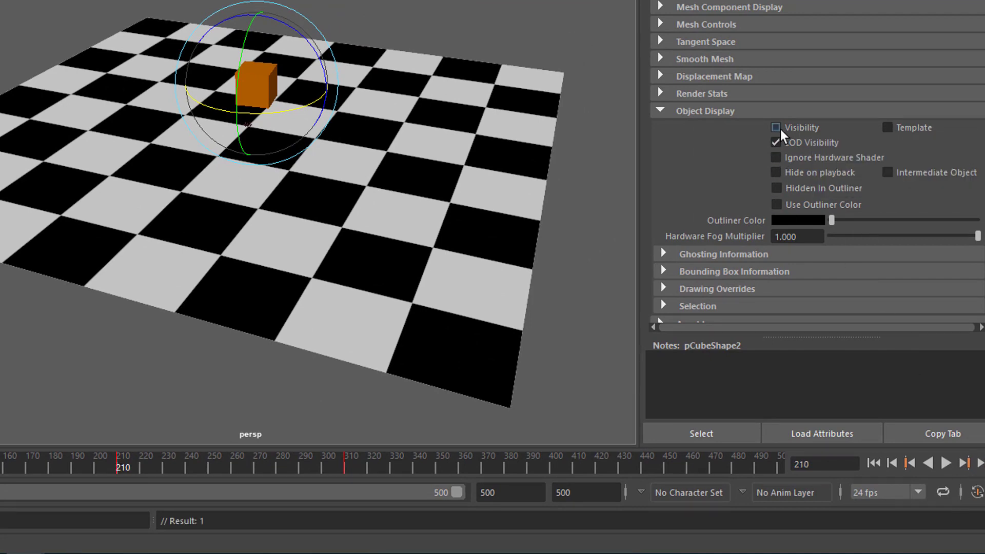
pyautogui.rightClick(799, 130)
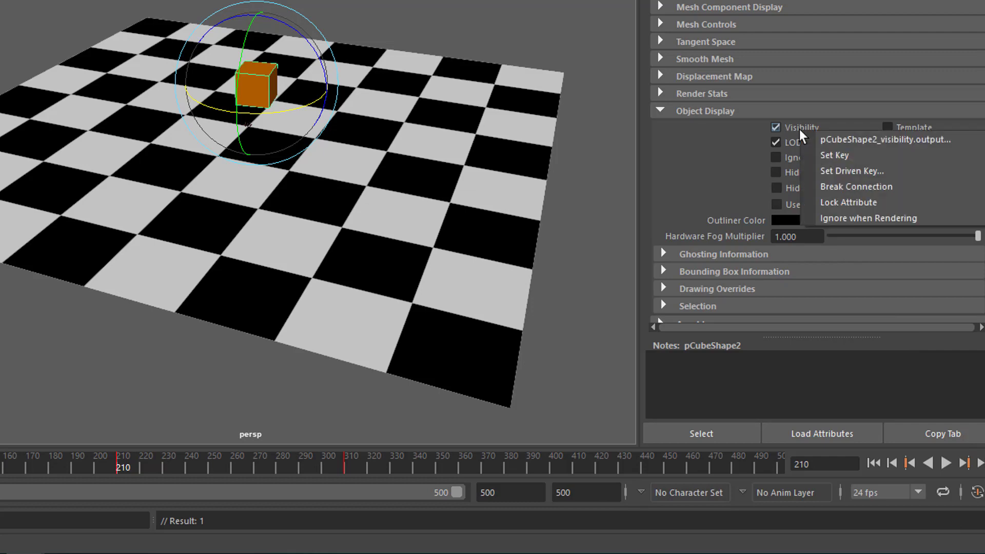
pyautogui.click(830, 156)
# Play from frame 1 to check when the duplicate cube appears and moves, and stop playback.
pyautogui.click(873, 464)
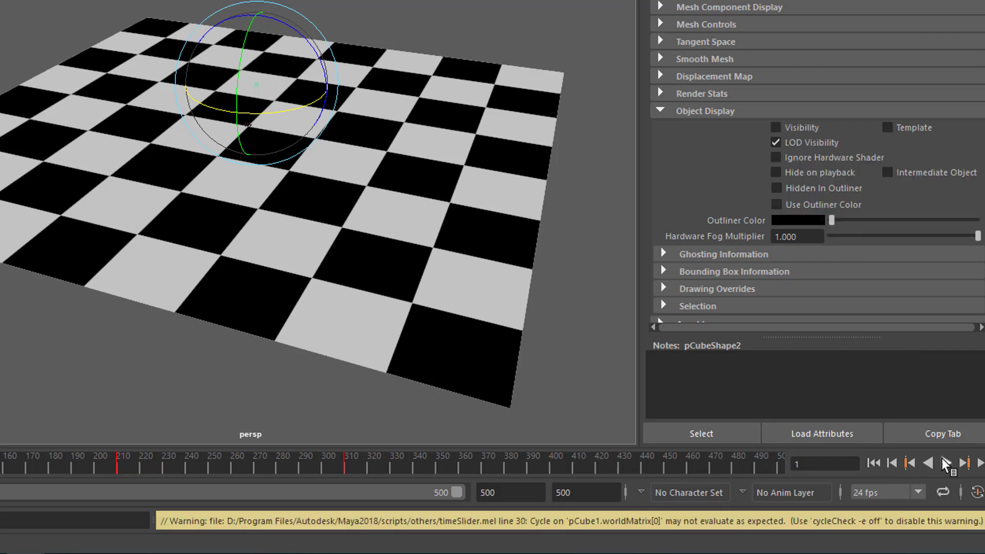
pyautogui.click(945, 464)
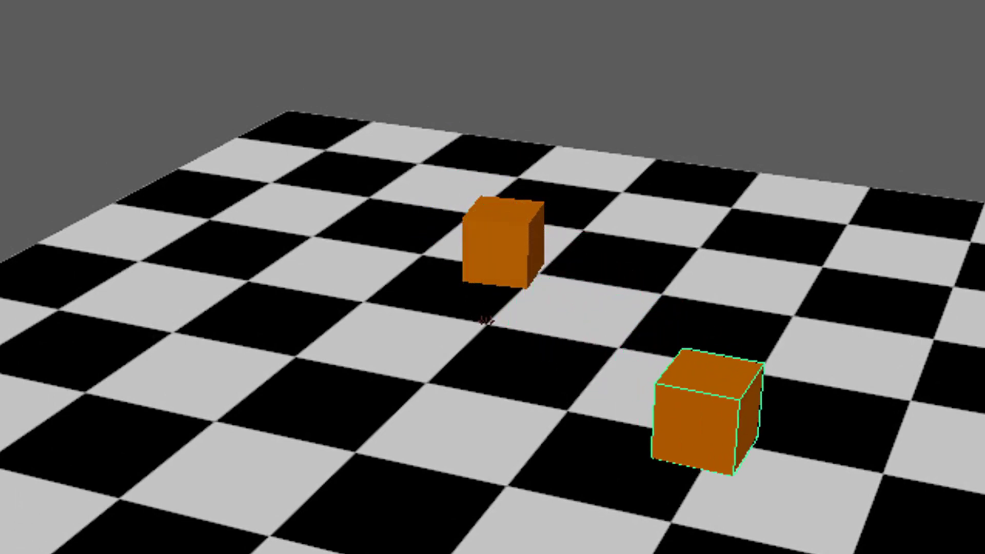
pyautogui.press('e')
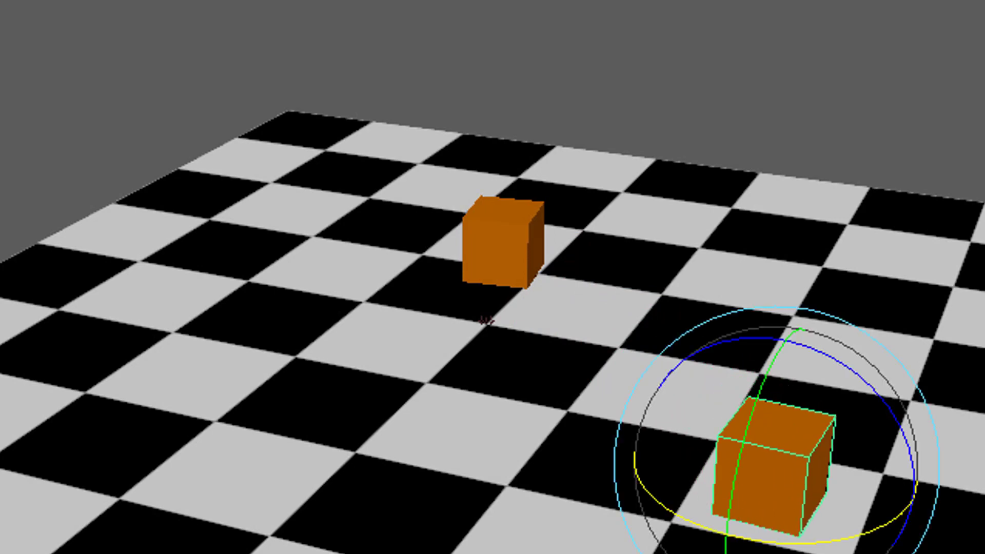
# Key the original falling cube's shape Visibility on at frame 209 and off at frame 210.
pyautogui.click(497, 236)
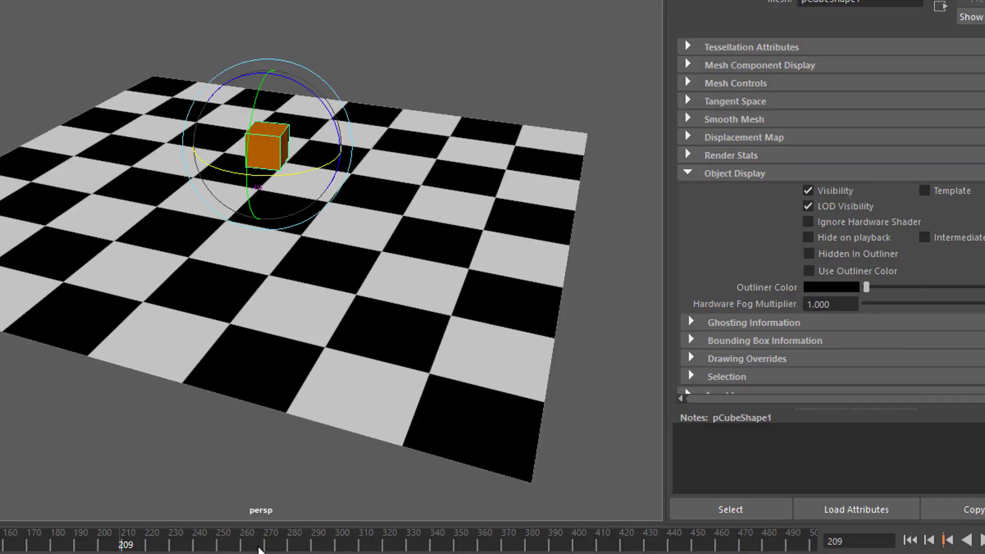
pyautogui.rightClick(832, 193)
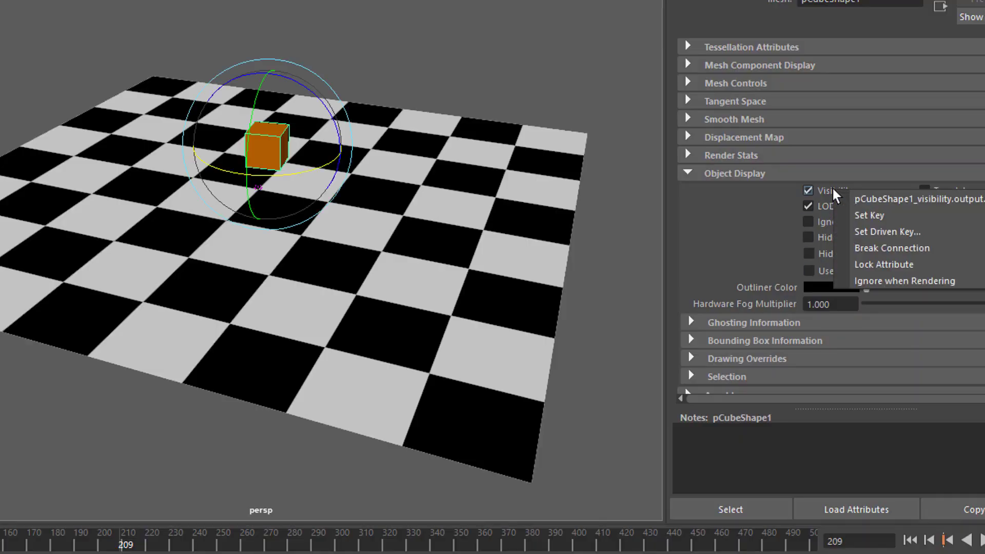
pyautogui.click(853, 215)
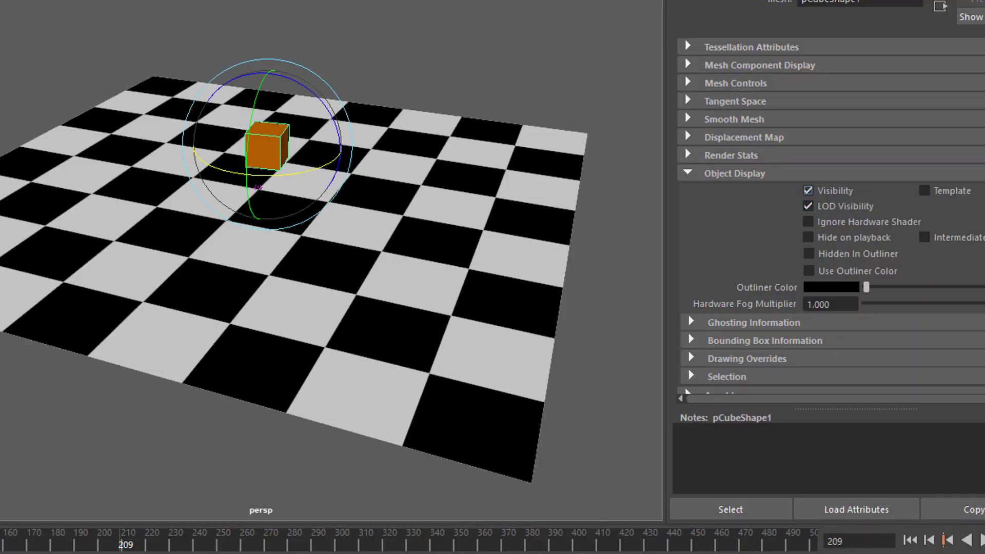
pyautogui.hotkey('alt', '.')
pyautogui.click(808, 190)
pyautogui.rightClick(836, 187)
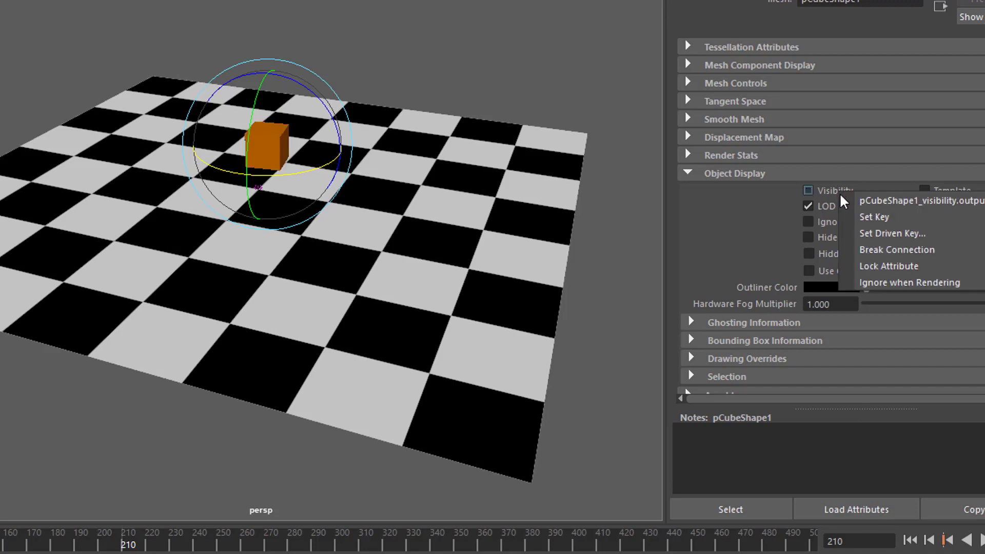
pyautogui.click(850, 207)
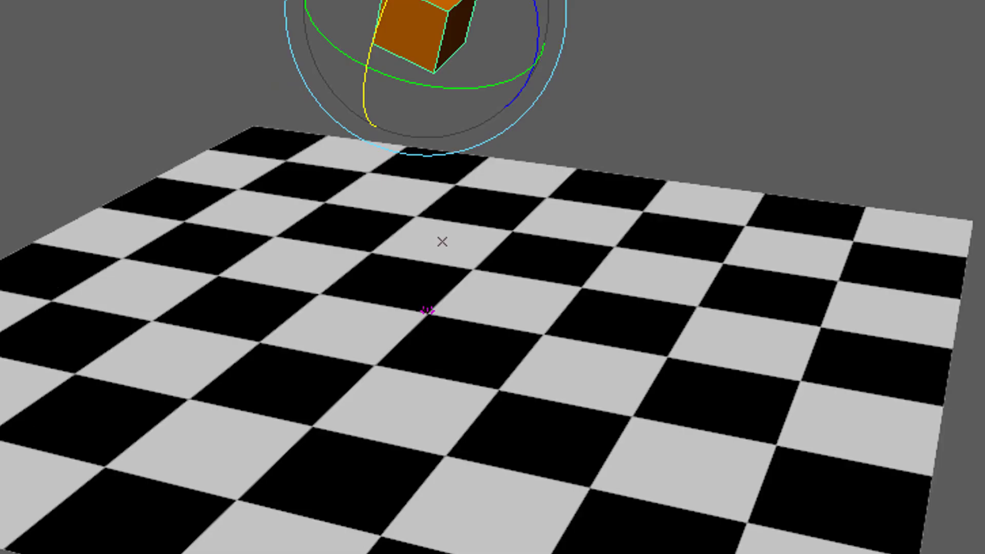
# Play the simulation to check the visibility swap between the two cubes, and replay it from frame 1.
pyautogui.hotkey('alt', 'v')
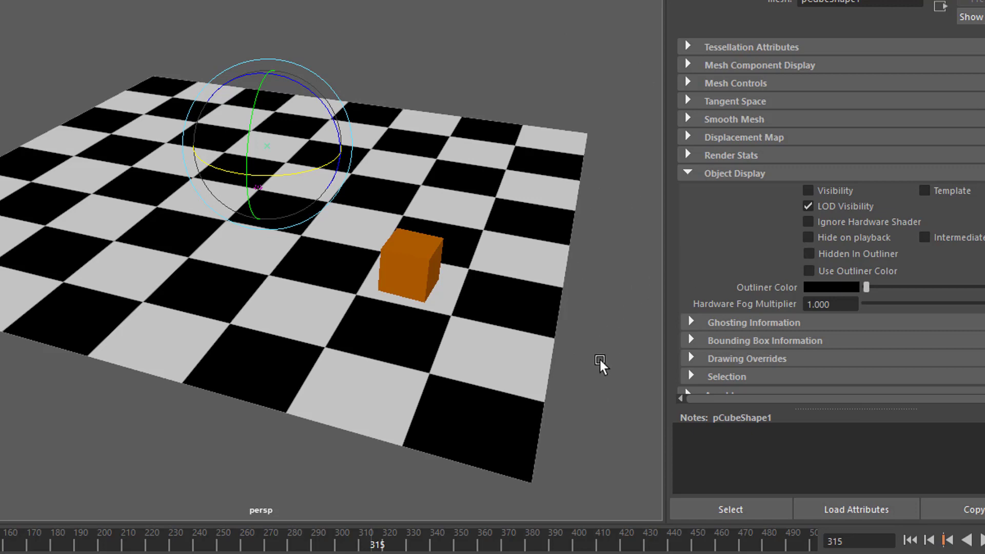
pyautogui.click(909, 541)
pyautogui.click(981, 540)
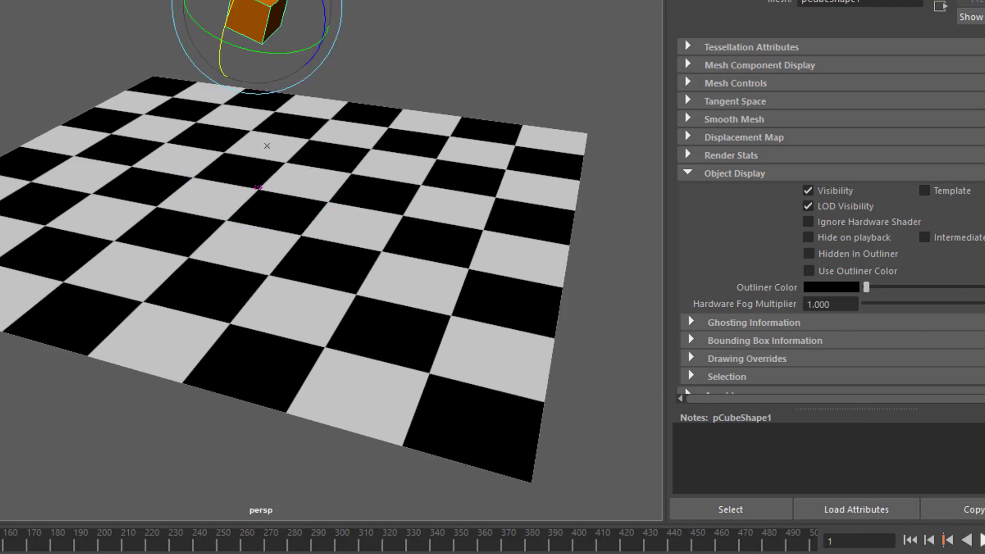